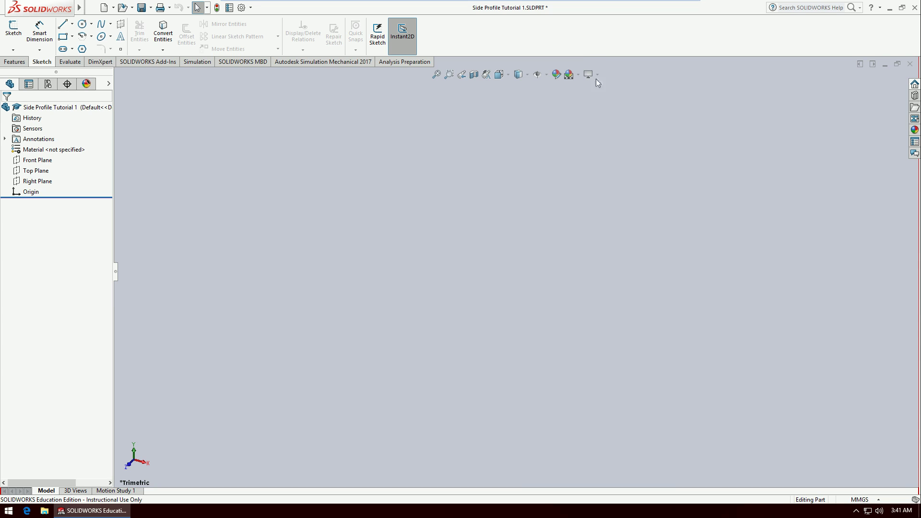
# Step: Start a sketch on the Right Plane and insert Chair Mod 1.png from the Desktop folder as a sketch picture
pyautogui.click(13, 37)
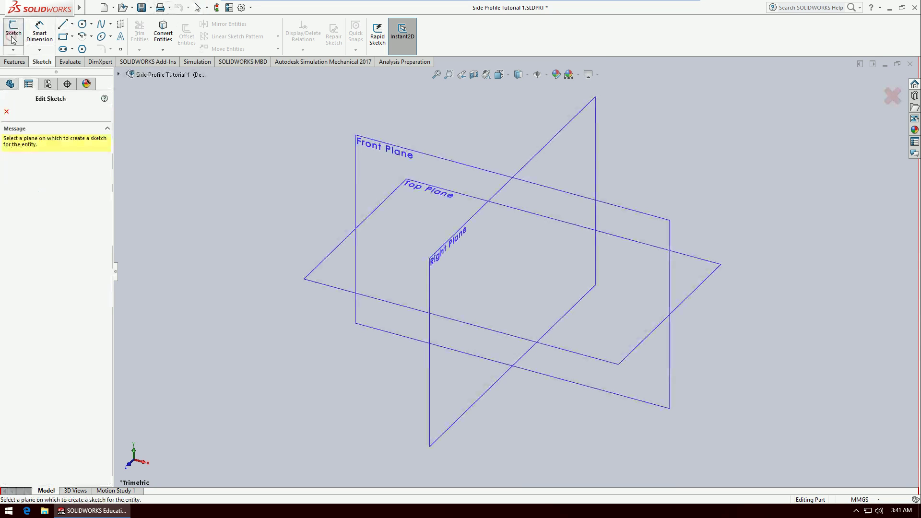
pyautogui.click(563, 134)
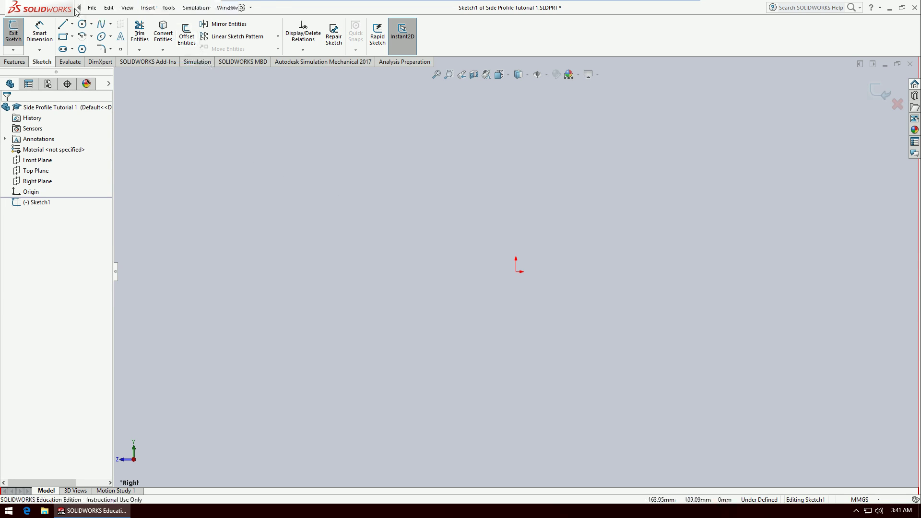
pyautogui.click(134, 9)
pyautogui.moveTo(169, 7)
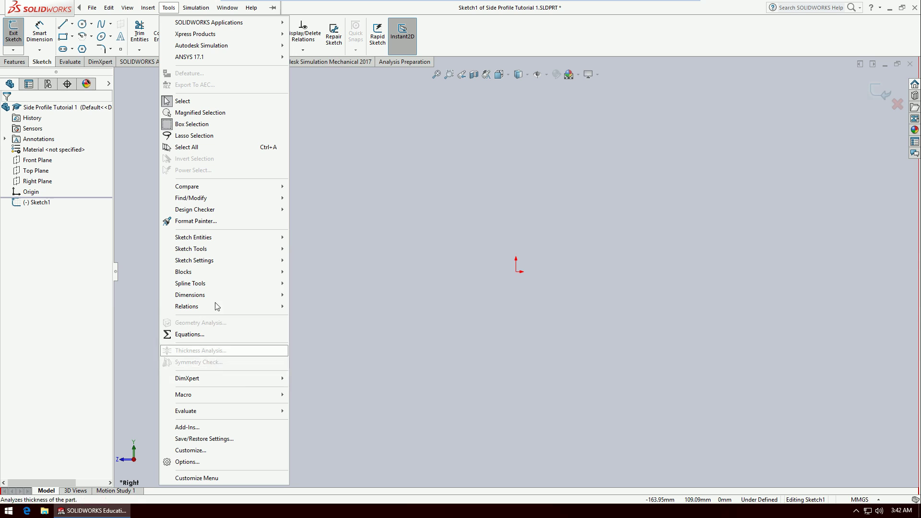
pyautogui.moveTo(233, 249)
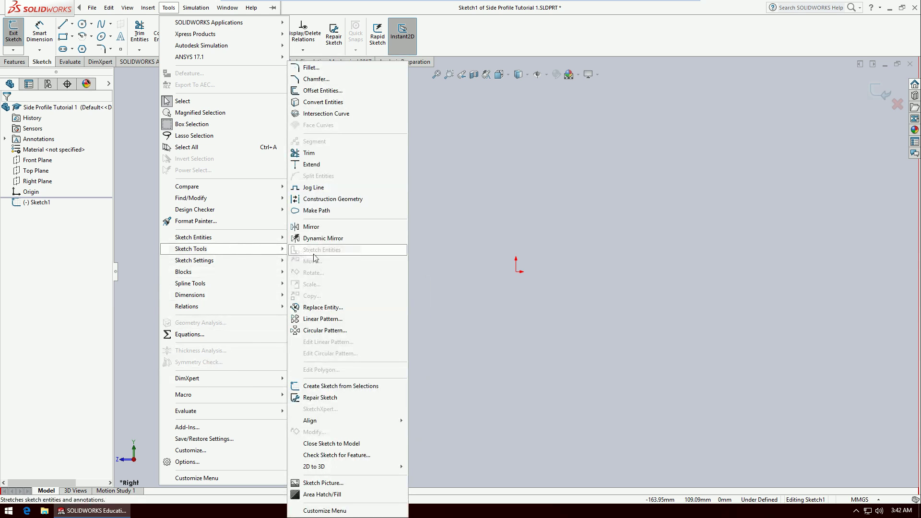
pyautogui.click(334, 485)
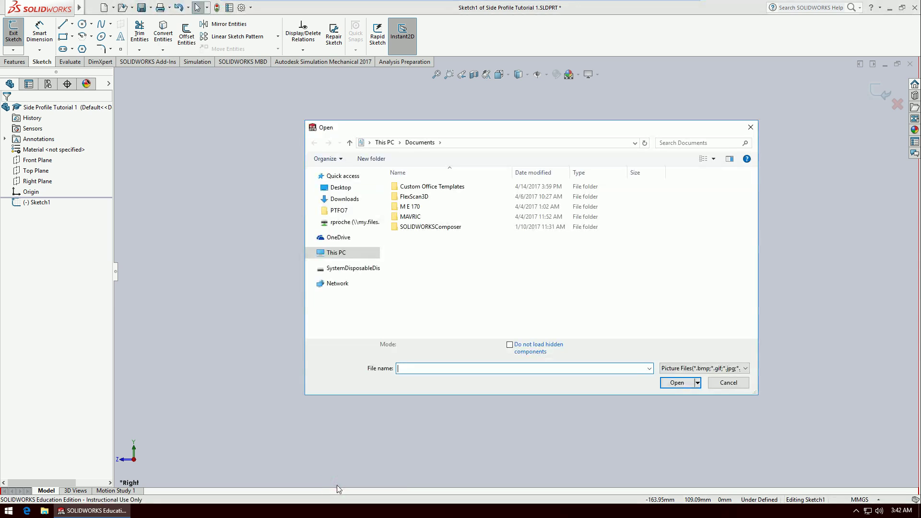
pyautogui.click(361, 224)
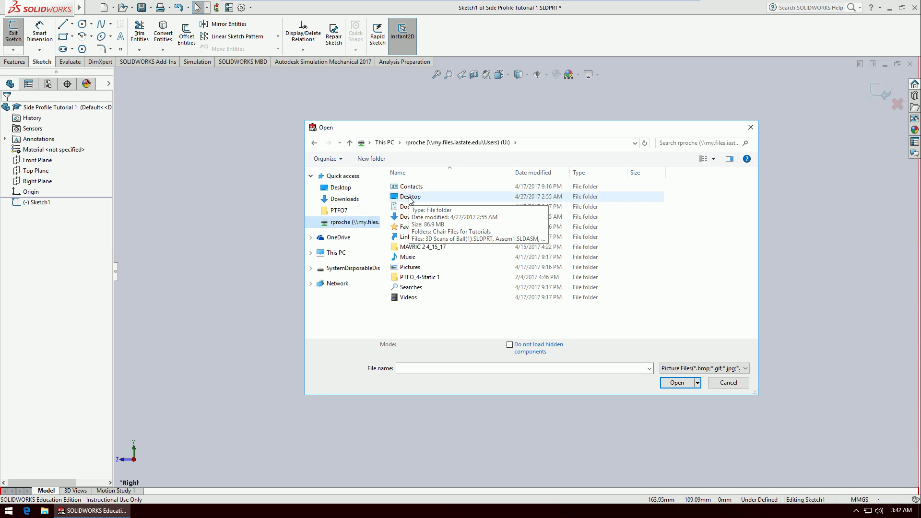
pyautogui.doubleClick(410, 196)
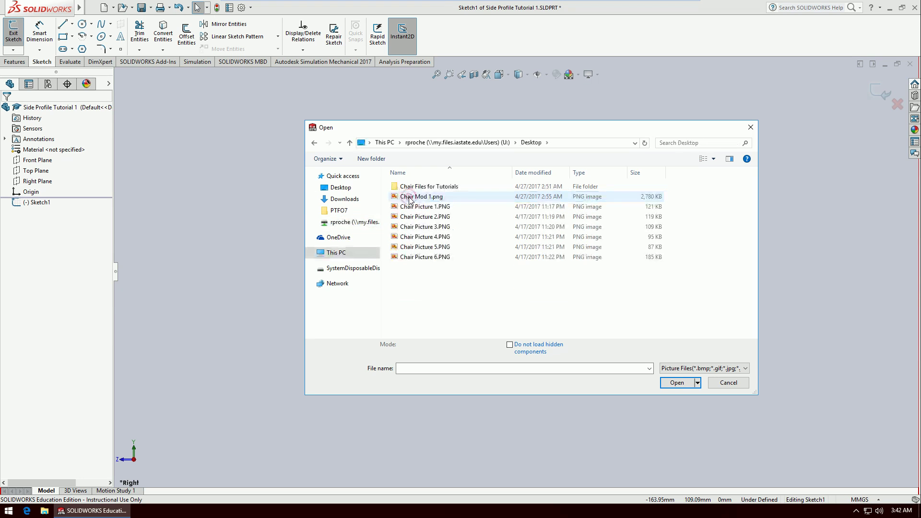
pyautogui.click(410, 197)
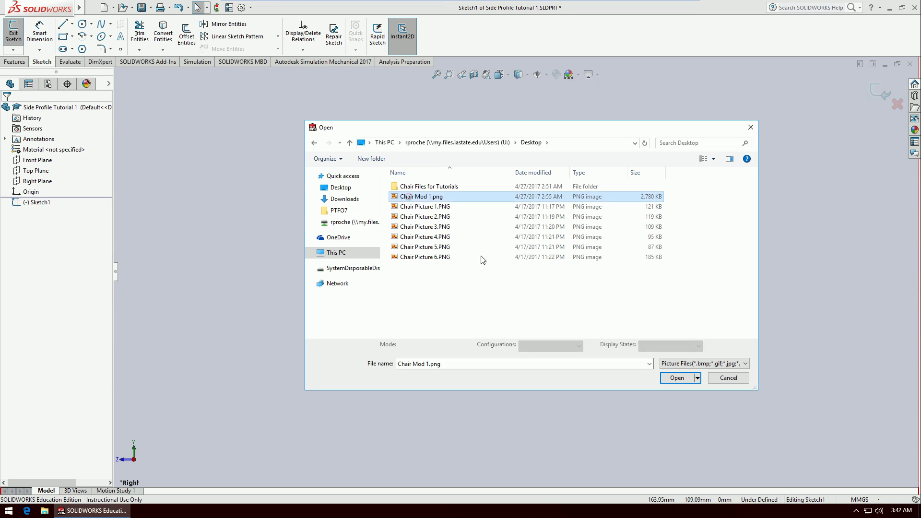
pyautogui.click(678, 381)
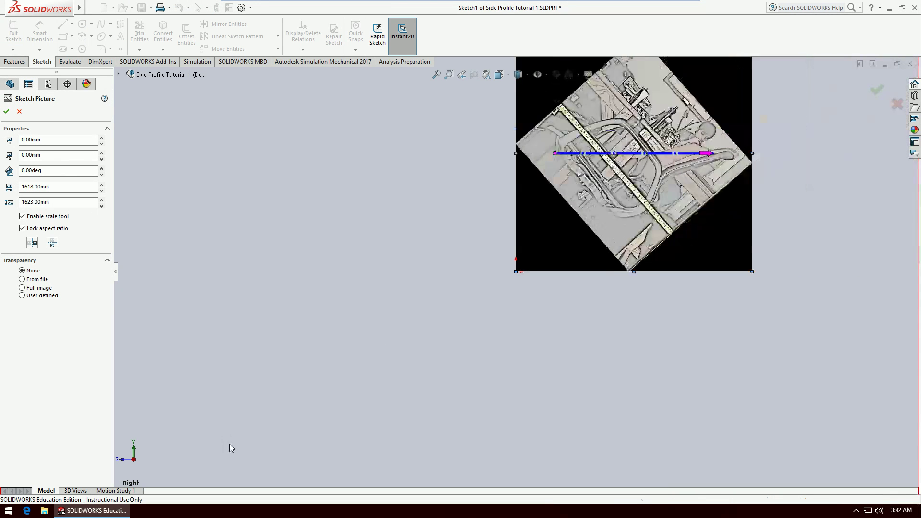
pyautogui.scroll(-3, 625, 106)
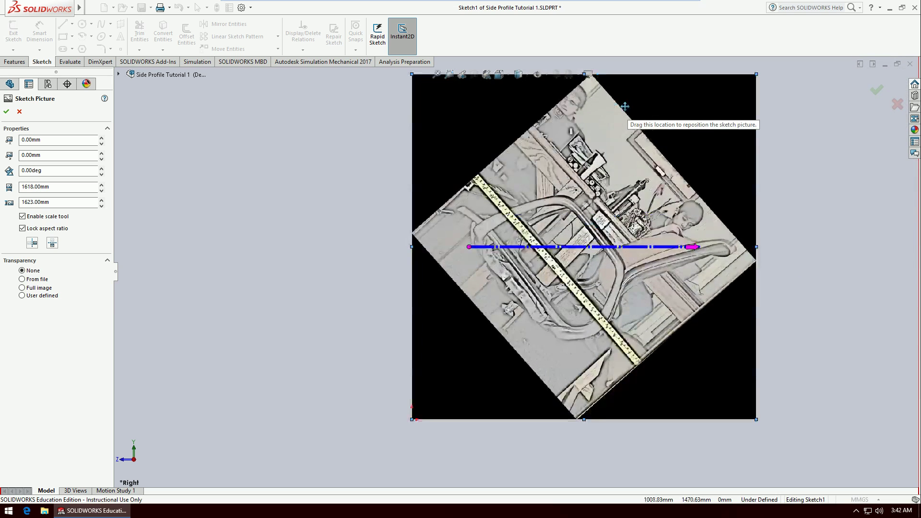
pyautogui.click(6, 111)
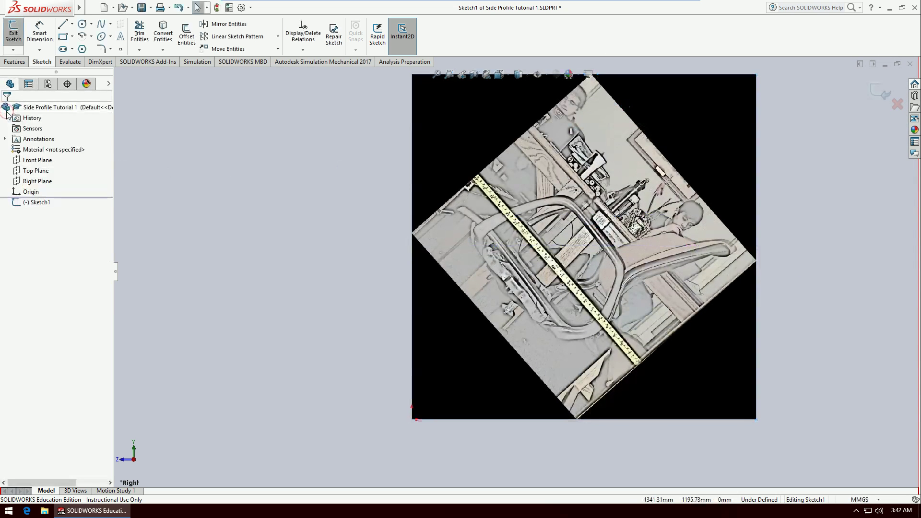
# Step: Draw a line about 851 mm long along the pictured ruler, from its 10 cm mark to its 50 cm mark
pyautogui.scroll(-2, 658, 214)
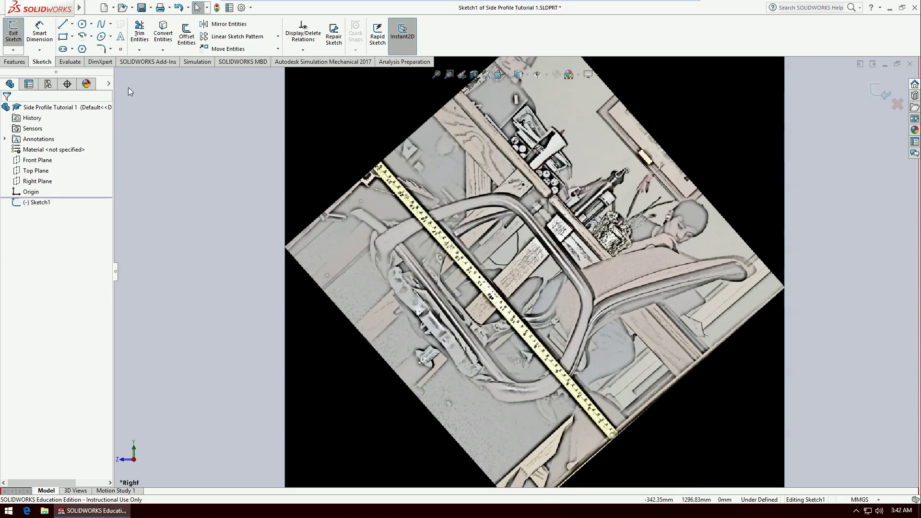
pyautogui.click(64, 24)
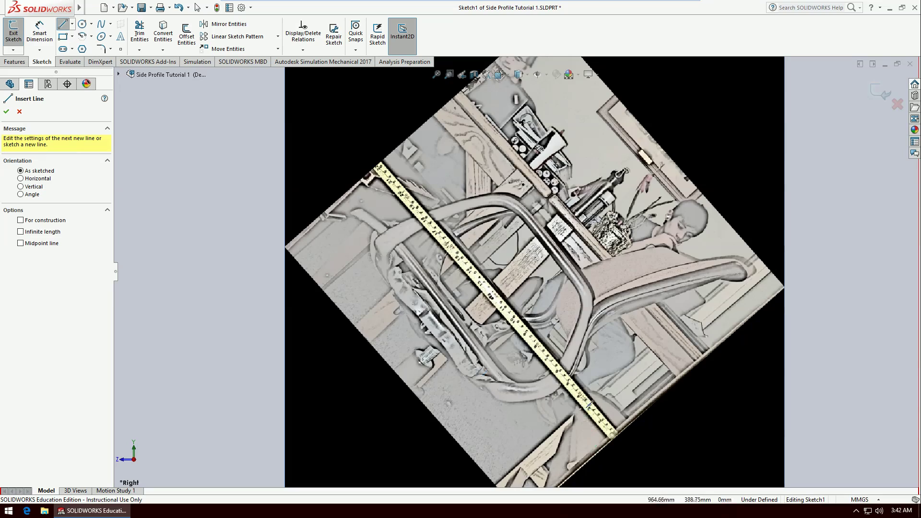
pyautogui.scroll(-2, 580, 391)
pyautogui.scroll(-4, 579, 387)
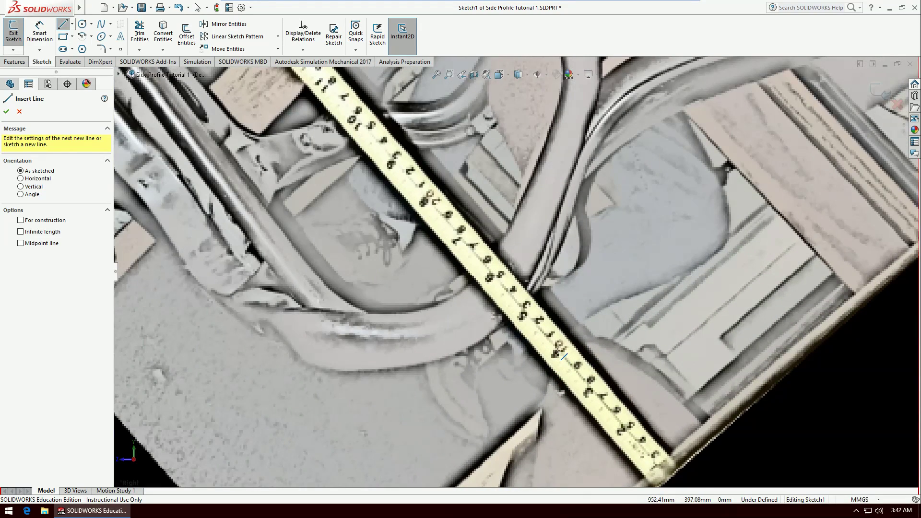
pyautogui.click(559, 353)
pyautogui.scroll(4, 556, 408)
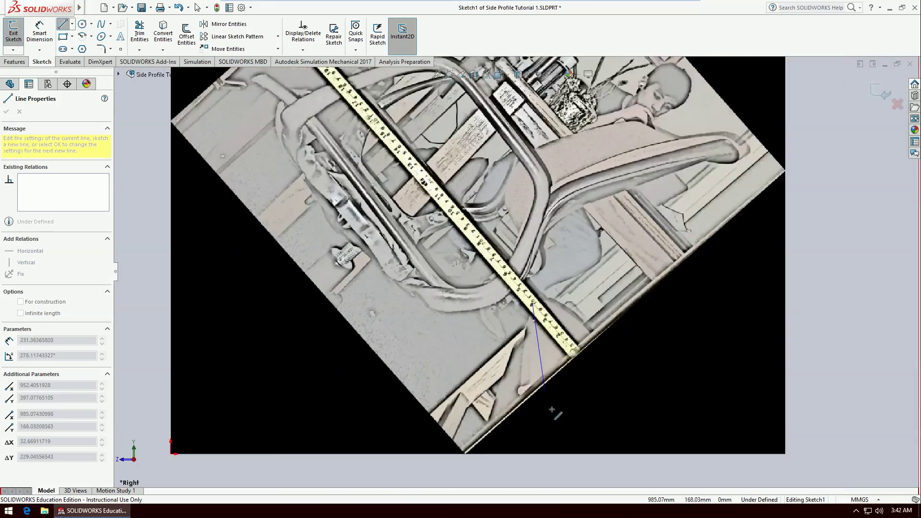
pyautogui.scroll(2, 546, 408)
pyautogui.scroll(-3, 391, 129)
pyautogui.scroll(-5, 392, 129)
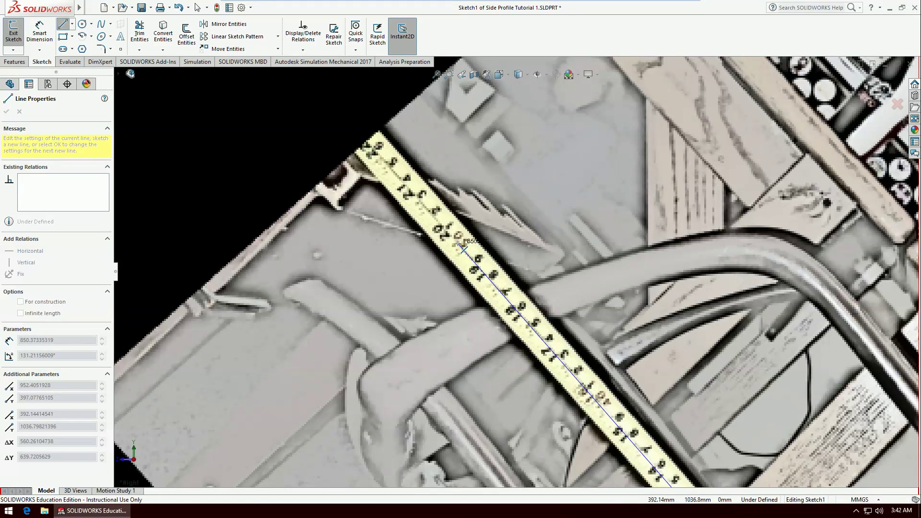
pyautogui.click(461, 245)
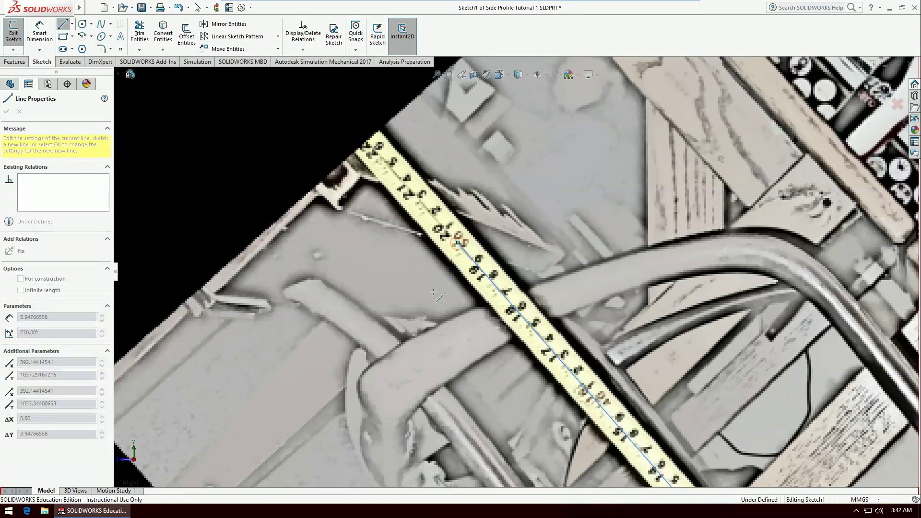
pyautogui.press('Escape')
pyautogui.press('Escape')
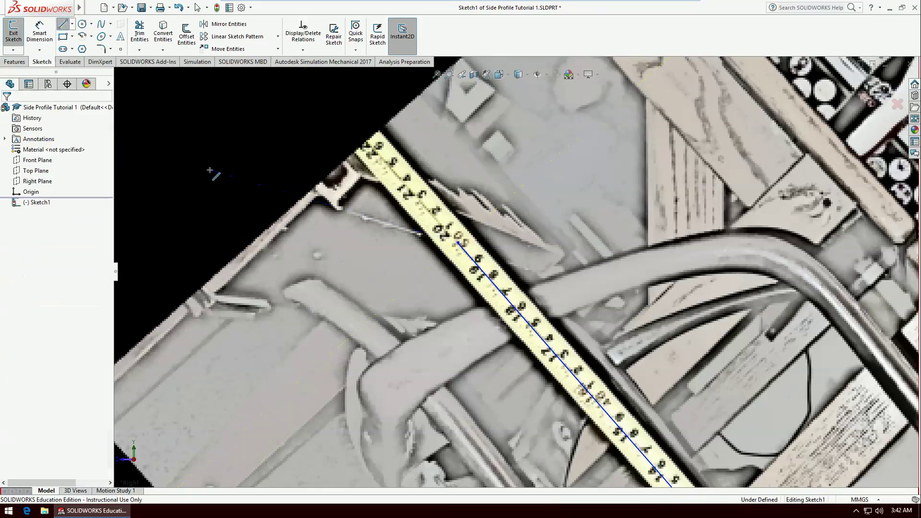
# Step: Examine the line against the pictured ruler, including its endpoint at the 10 cm mark
pyautogui.scroll(5, 215, 182)
pyautogui.scroll(5, 487, 314)
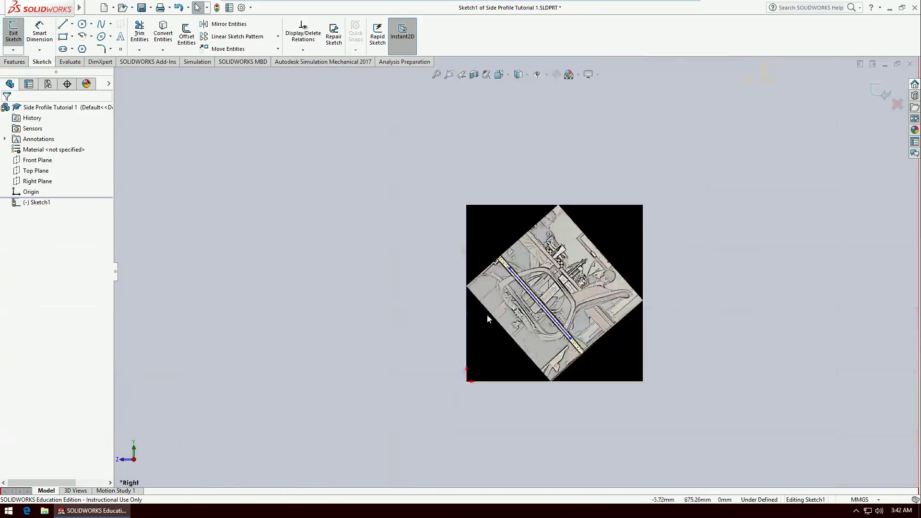
pyautogui.scroll(-5, 506, 327)
pyautogui.scroll(-10, 506, 327)
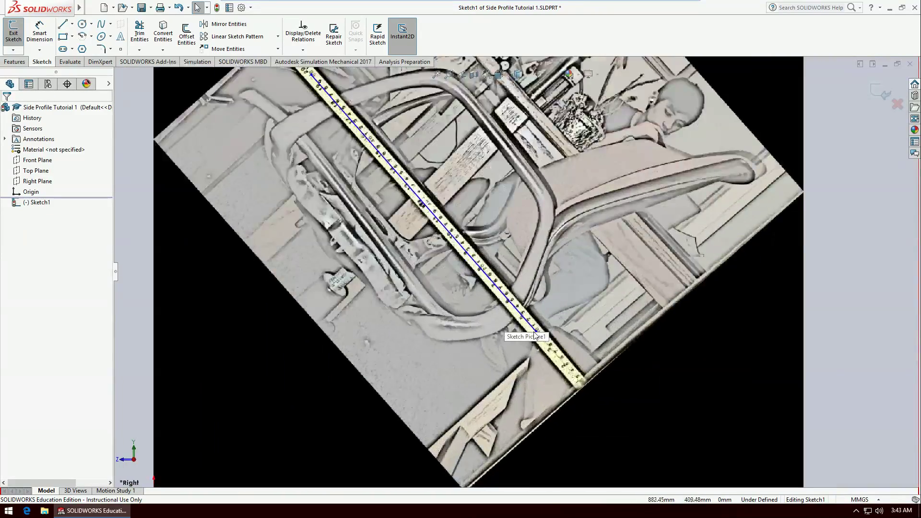
pyautogui.scroll(3, 545, 322)
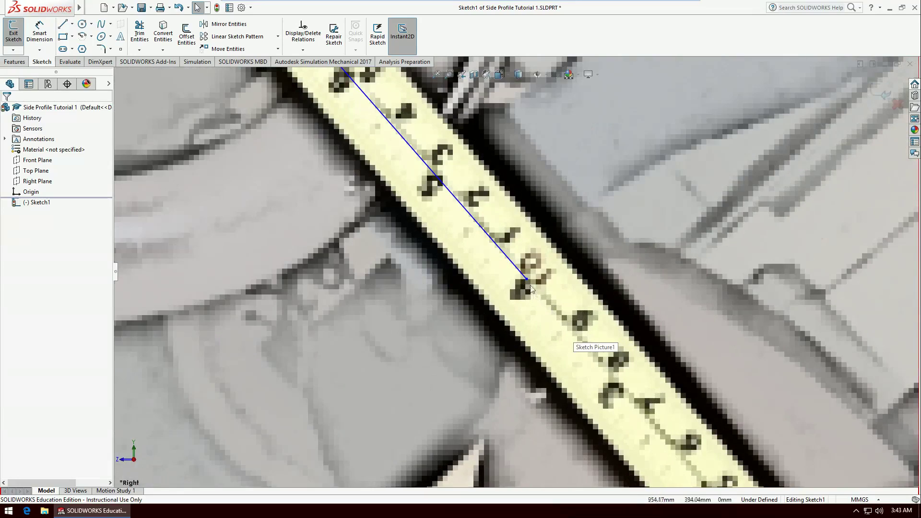
pyautogui.scroll(10, 538, 335)
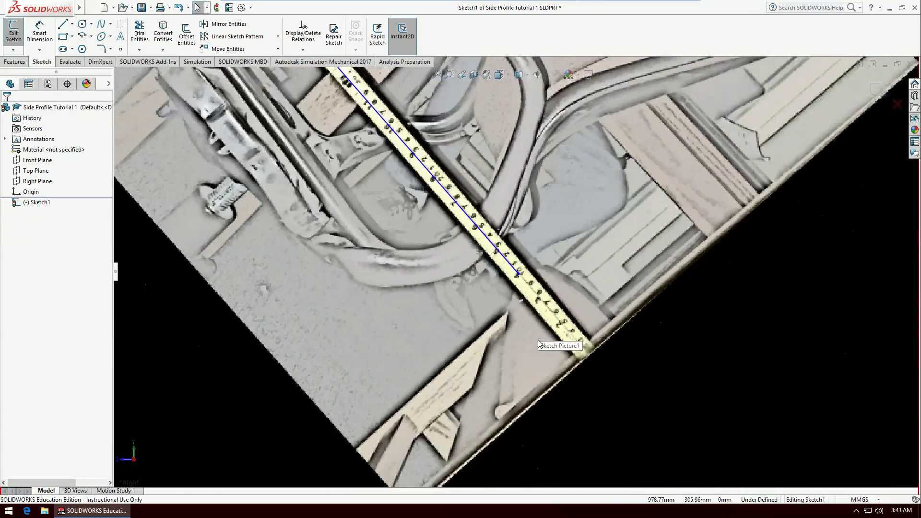
pyautogui.scroll(-1, 489, 206)
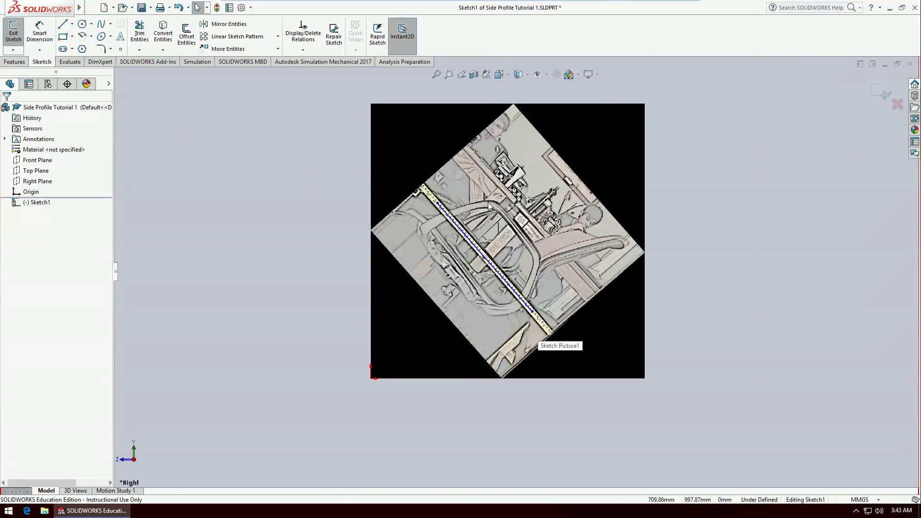
pyautogui.scroll(-2, 498, 188)
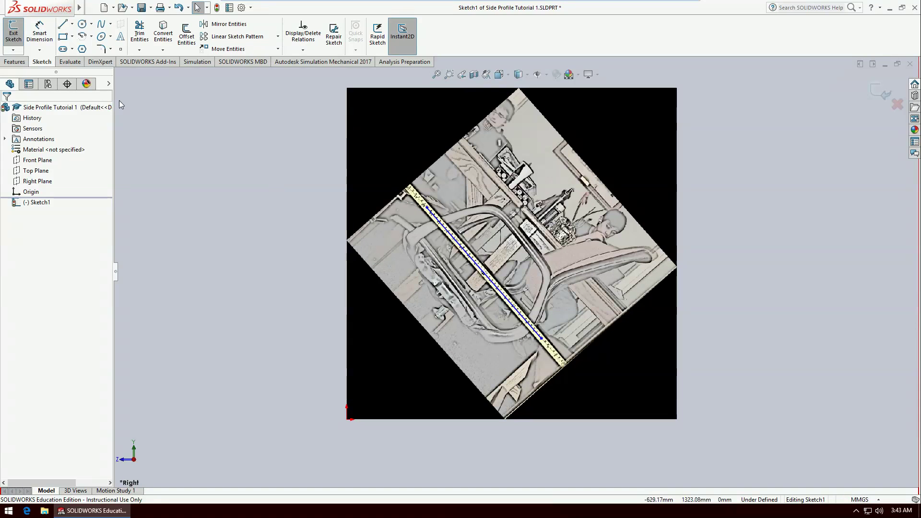
# Step: Dimension the length of the line along the ruler, accepting its drawn value
pyautogui.click(48, 39)
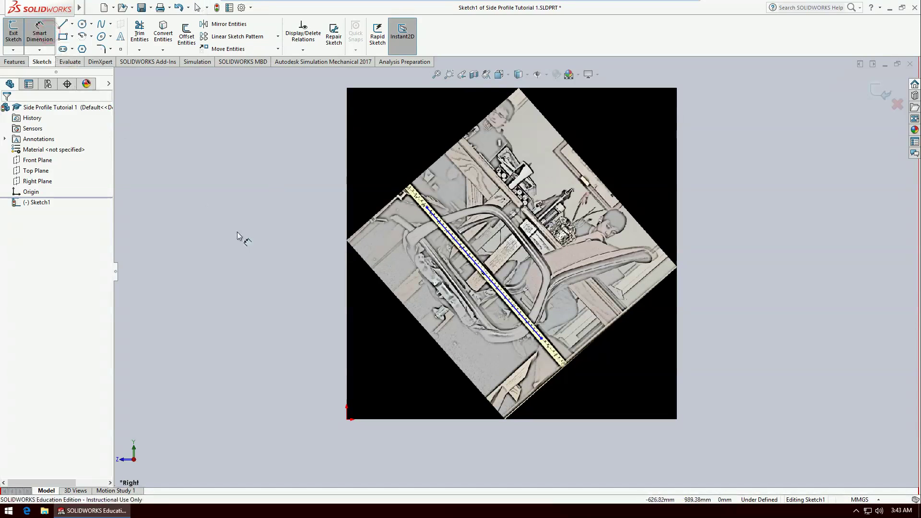
pyautogui.click(509, 302)
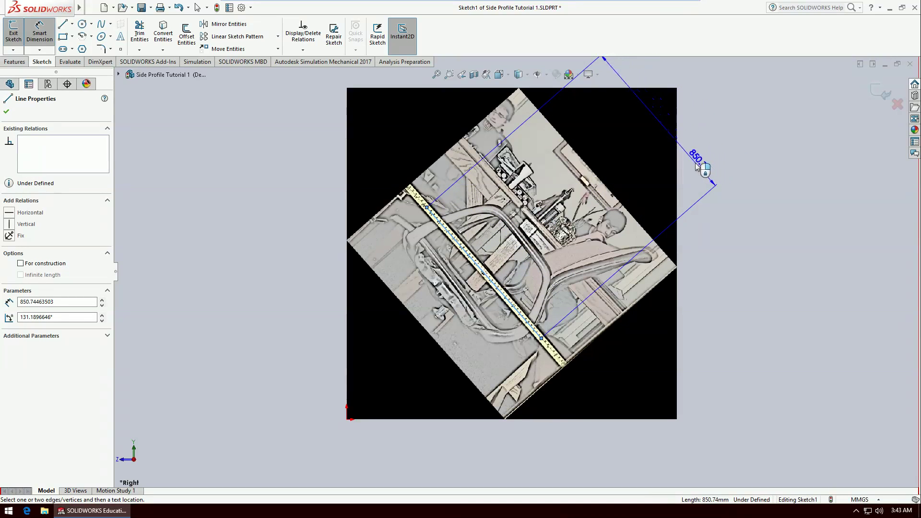
pyautogui.click(702, 166)
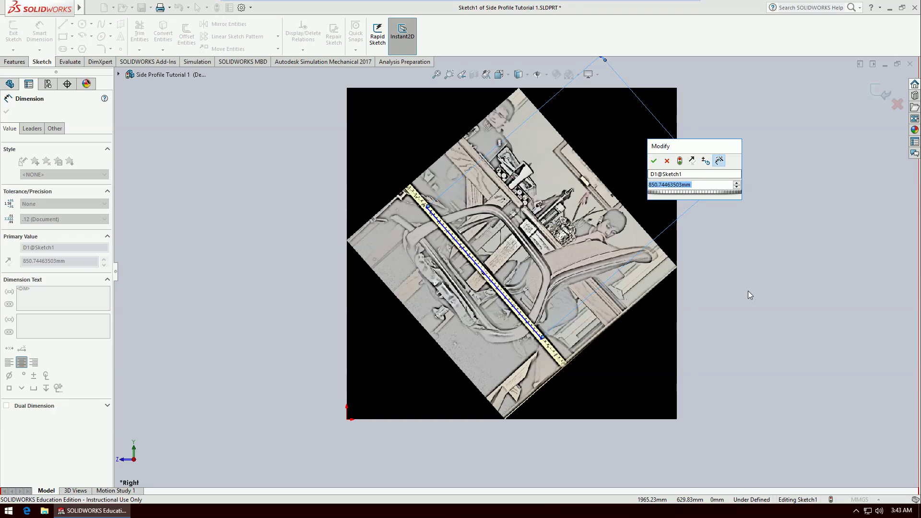
pyautogui.click(652, 159)
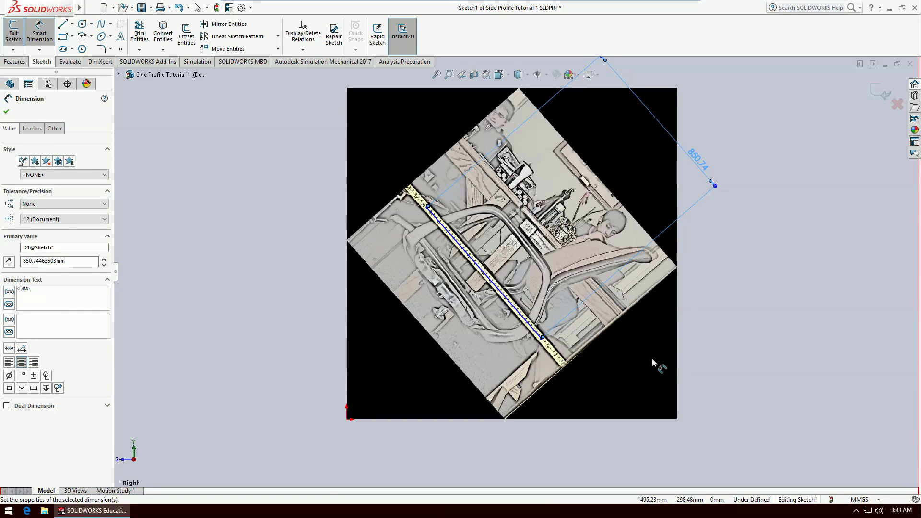
pyautogui.press('Escape')
# Step: Scale the sketch picture with its aspect ratio locked by setting its height to 760.74532039 mm
pyautogui.click(652, 327)
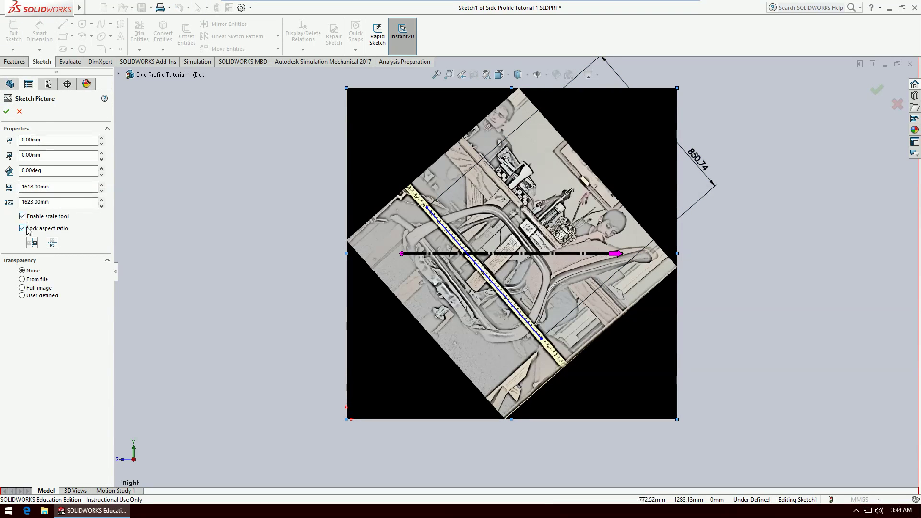
pyautogui.doubleClick(58, 187)
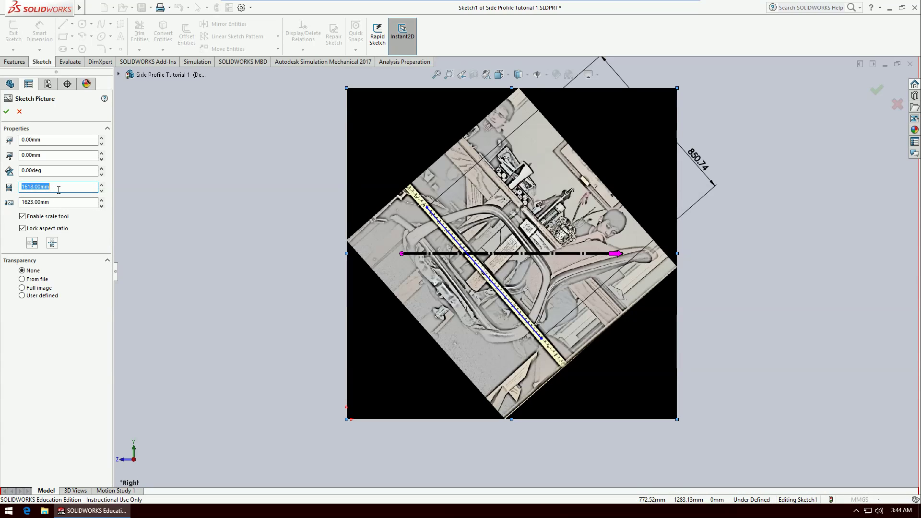
pyautogui.click(59, 189)
pyautogui.write('763414')
pyautogui.press('Return')
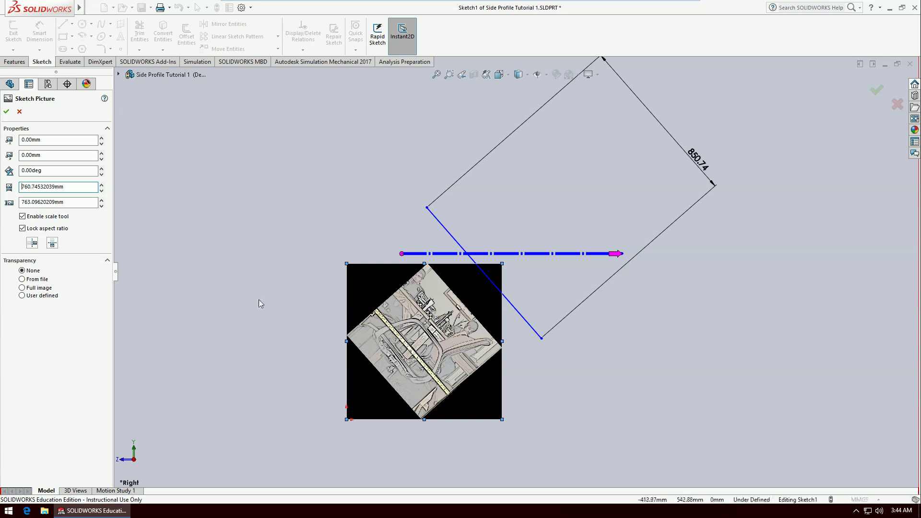
pyautogui.click(877, 92)
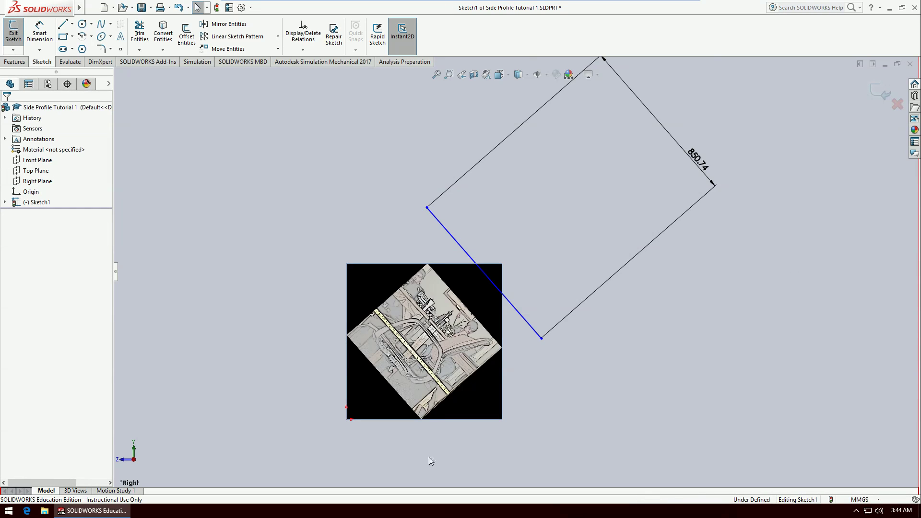
pyautogui.scroll(-1, 451, 431)
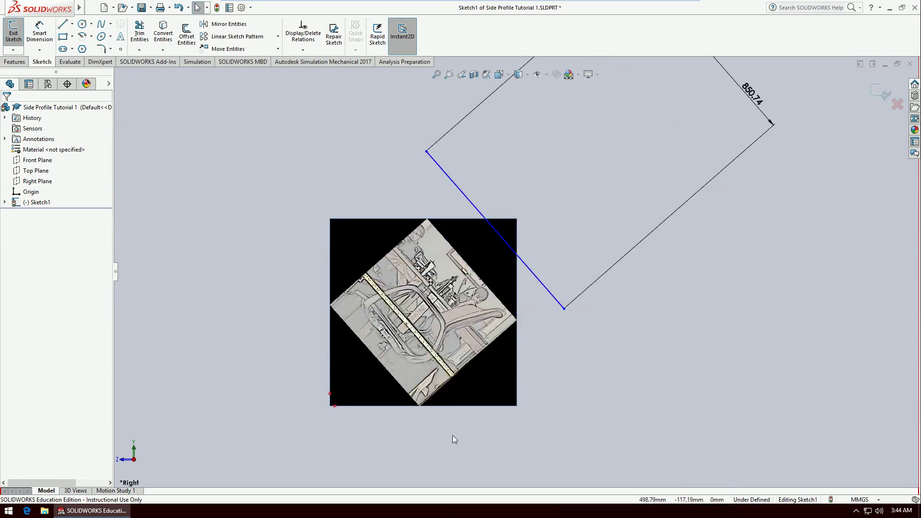
pyautogui.scroll(-1, 450, 431)
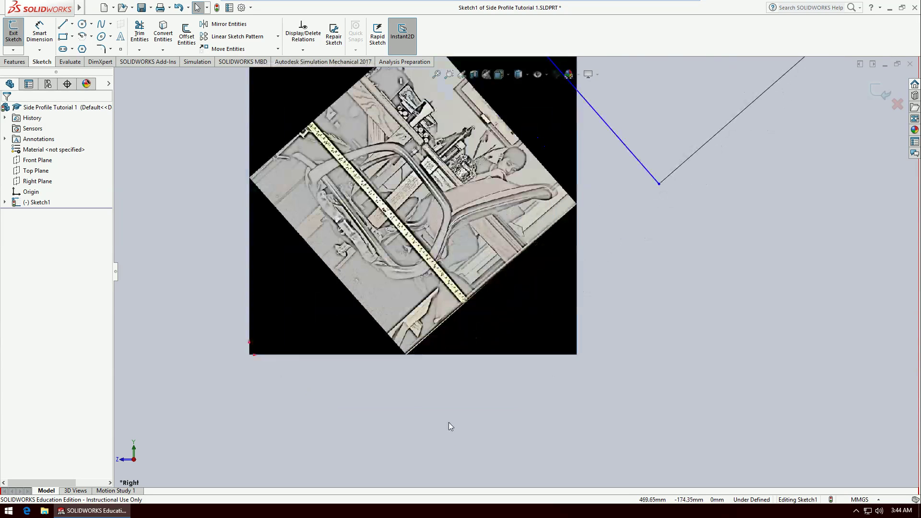
pyautogui.scroll(-1, 342, 153)
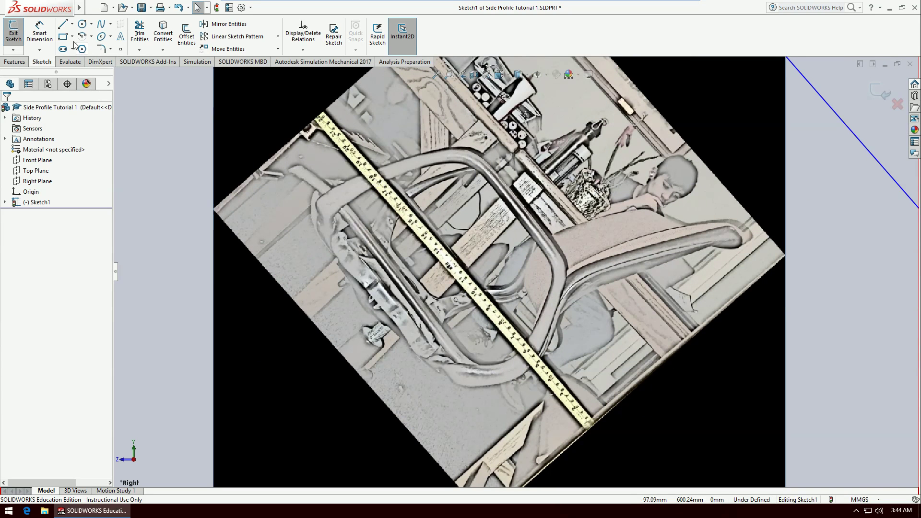
# Step: Draw a line about 399 mm long along the rescaled picture's ruler, from its 10 cm mark to its 50 cm mark
pyautogui.click(62, 25)
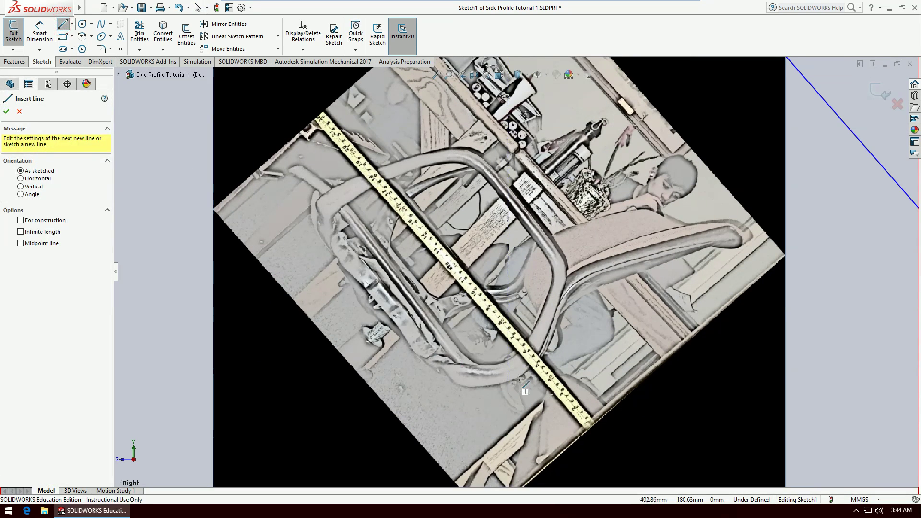
pyautogui.scroll(-2, 556, 384)
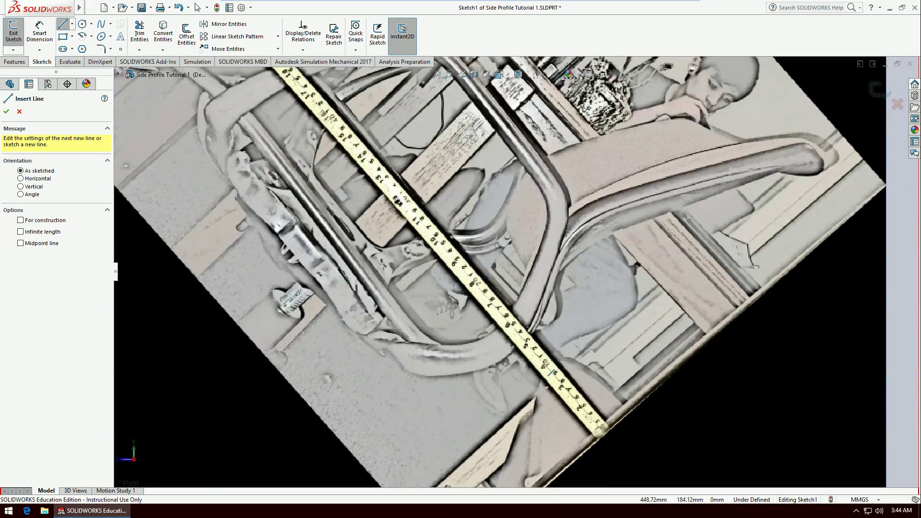
pyautogui.click(544, 363)
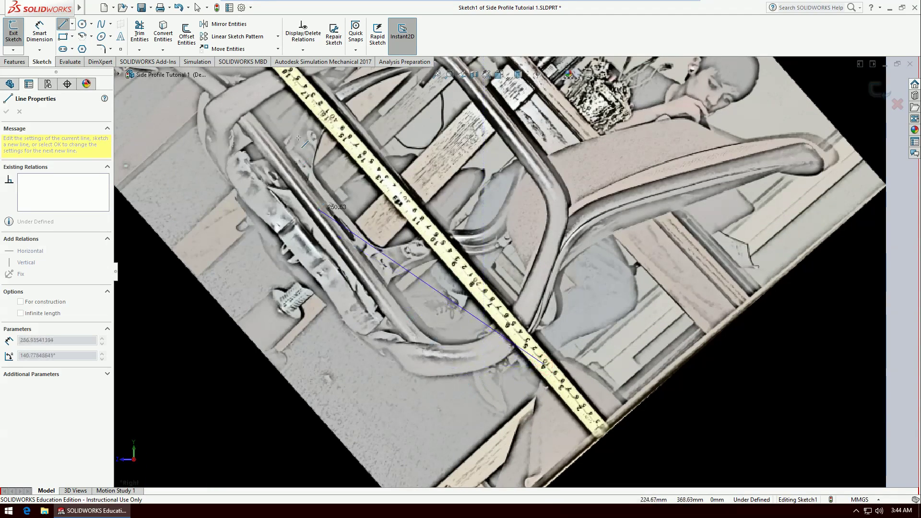
pyautogui.scroll(1, 360, 217)
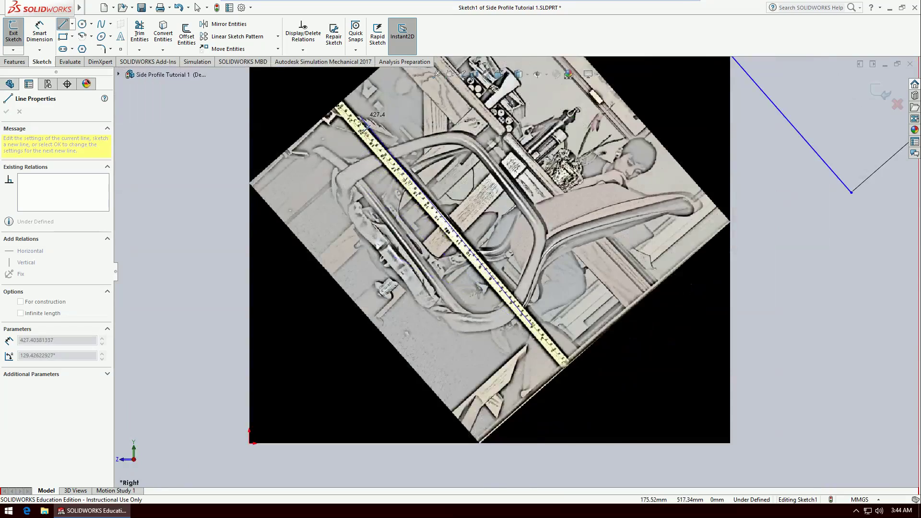
pyautogui.scroll(-5, 367, 133)
pyautogui.scroll(-2, 435, 211)
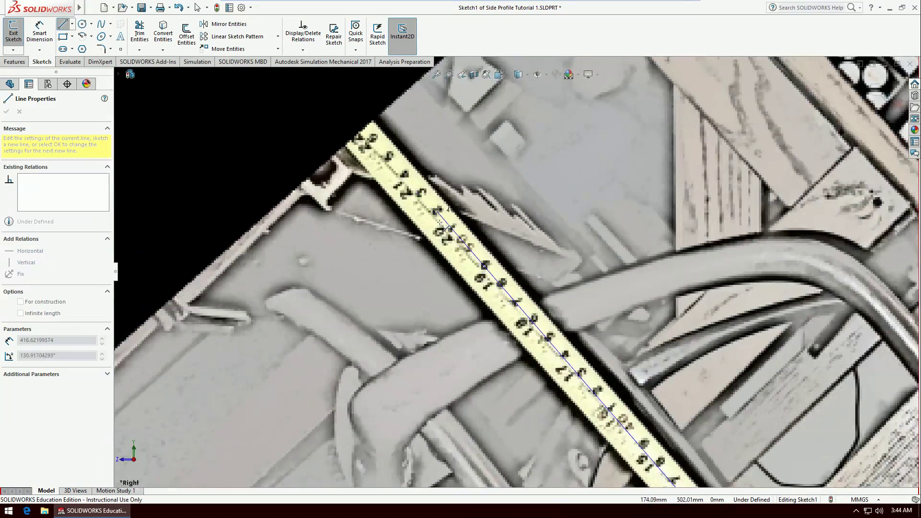
pyautogui.click(463, 247)
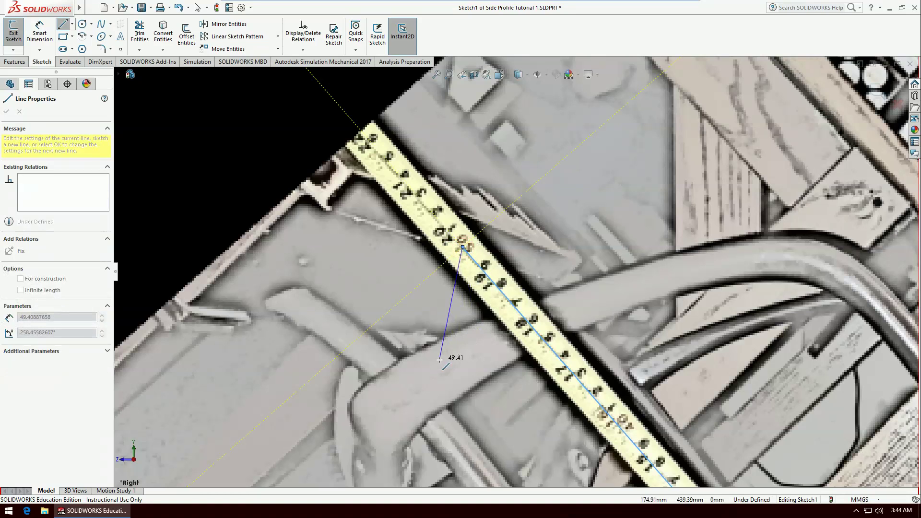
pyautogui.press('Escape')
# Step: Check the new ruler line's length with Smart Dimension without placing a dimension
pyautogui.click(39, 32)
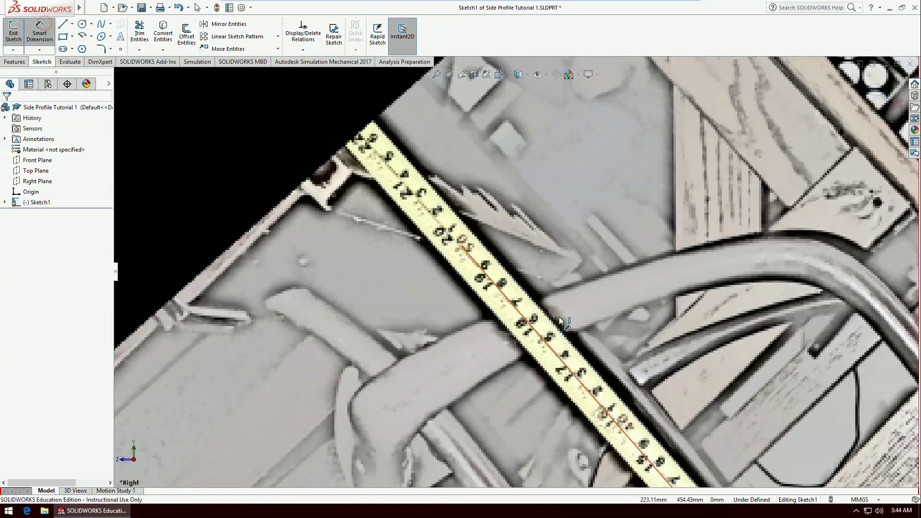
pyautogui.click(544, 340)
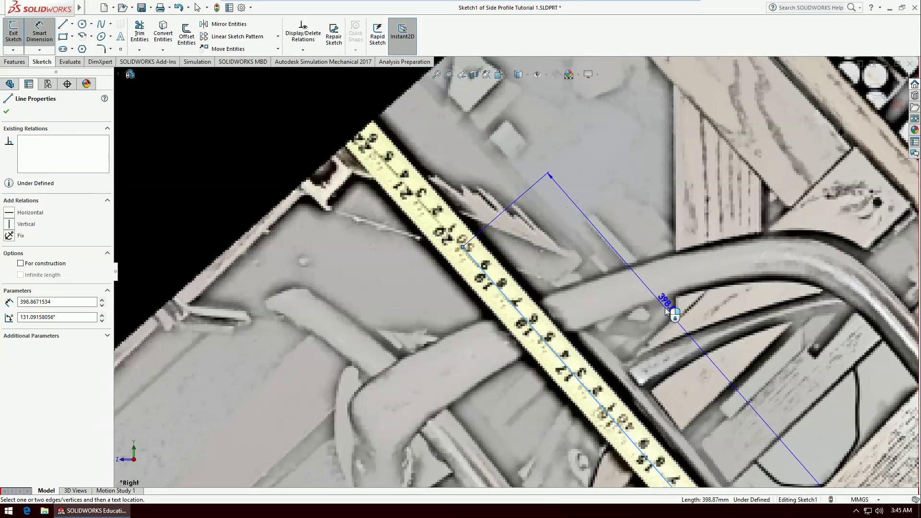
pyautogui.press('Escape')
pyautogui.press('Escape')
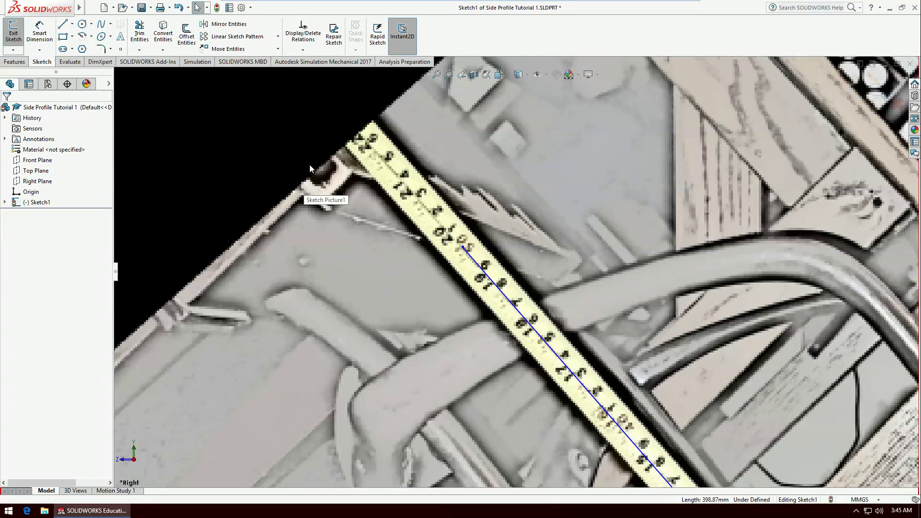
# Step: Exit the sketch that holds the chair picture, keeping its changes, and clear the selection
pyautogui.press('z')
pyautogui.press('z')
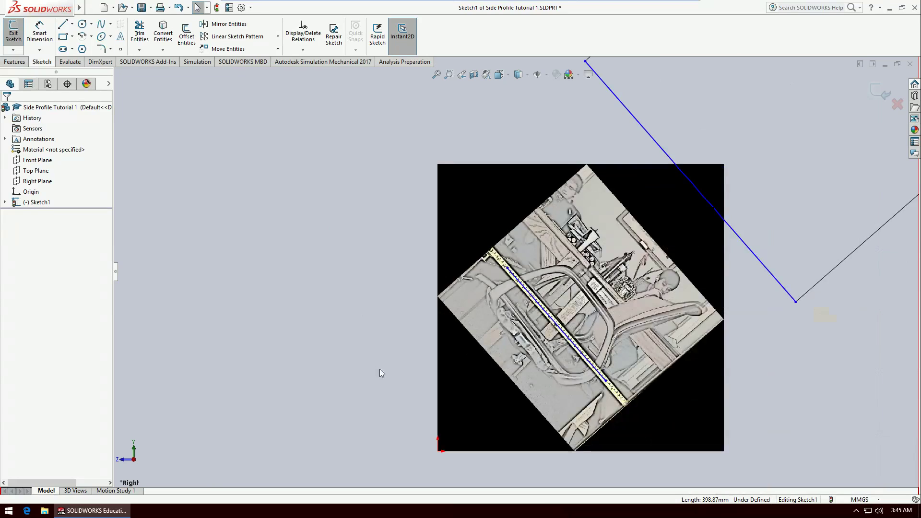
pyautogui.press('z')
pyautogui.press('z')
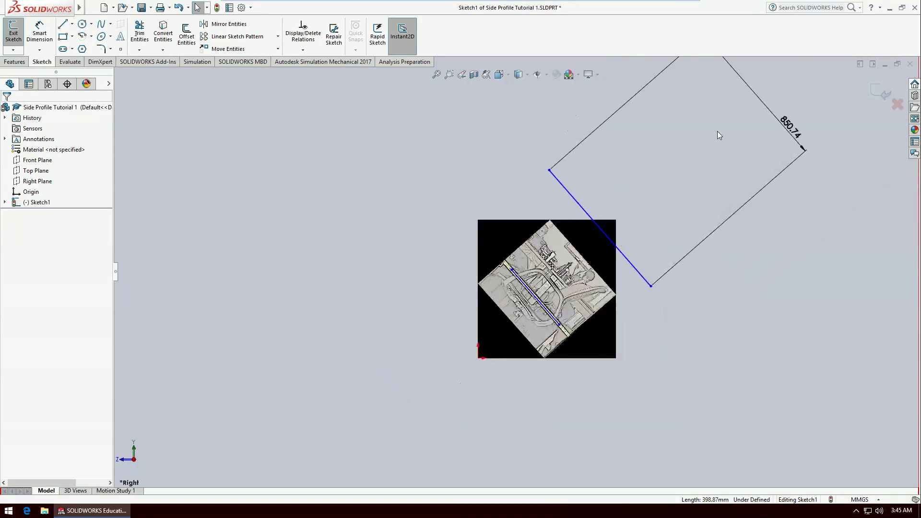
pyautogui.click(878, 94)
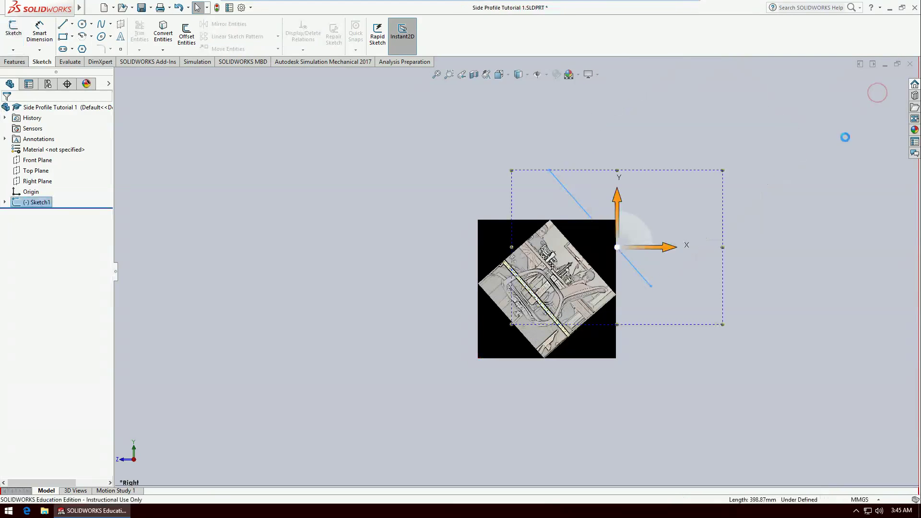
pyautogui.click(226, 262)
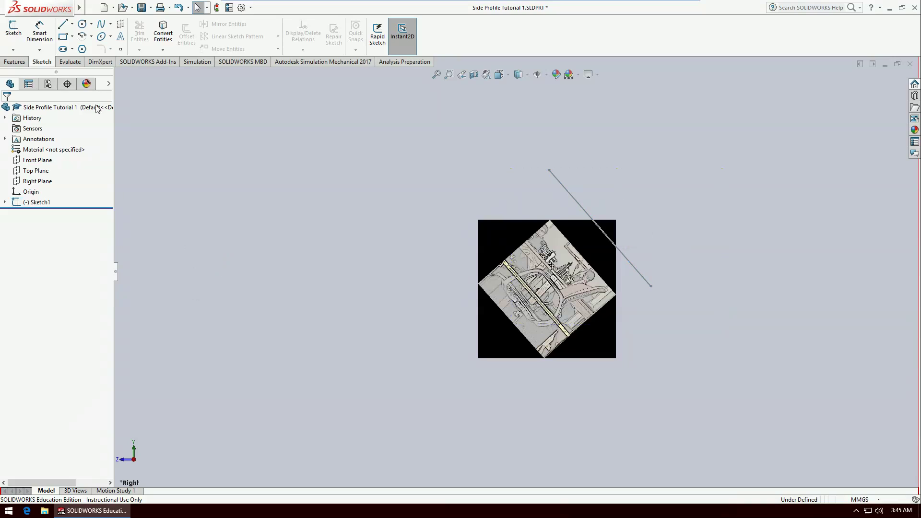
# Step: Start a new sketch on the Right Plane, separate from the picture sketch
pyautogui.rightClick(43, 186)
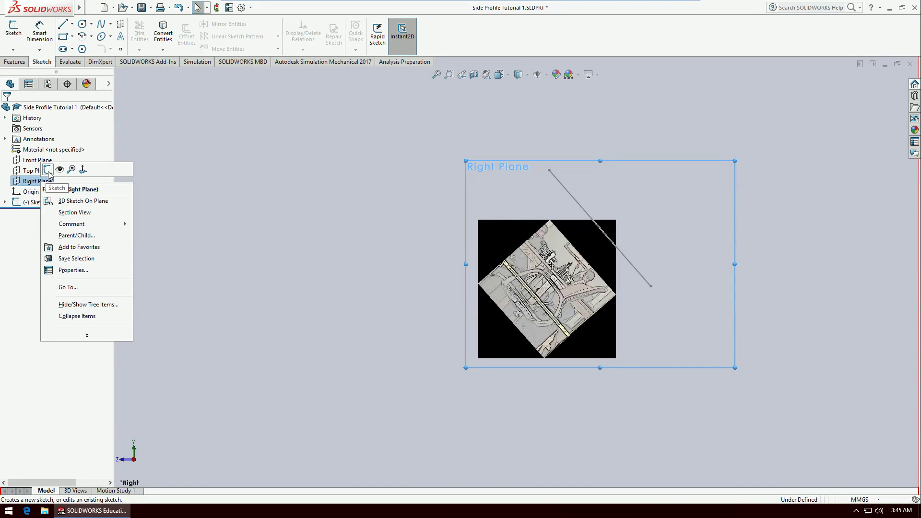
pyautogui.click(209, 245)
pyautogui.click(209, 245)
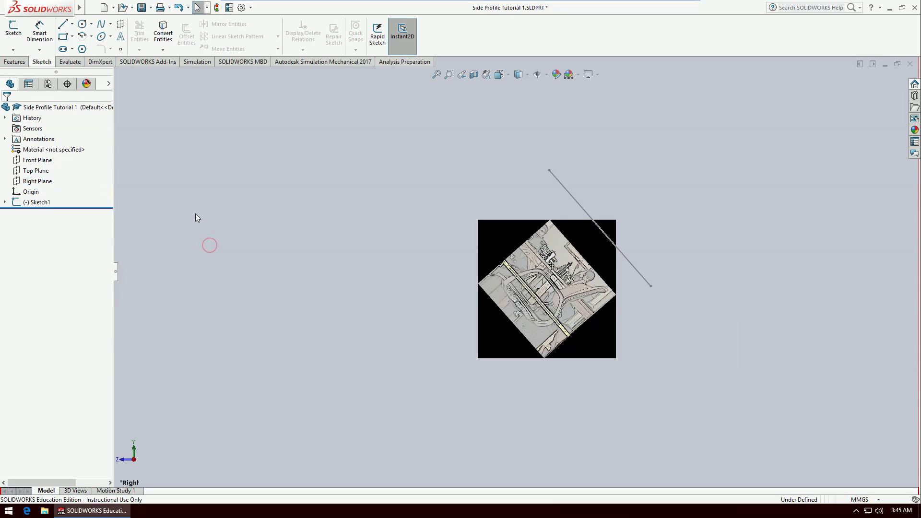
pyautogui.click(37, 182)
pyautogui.click(9, 42)
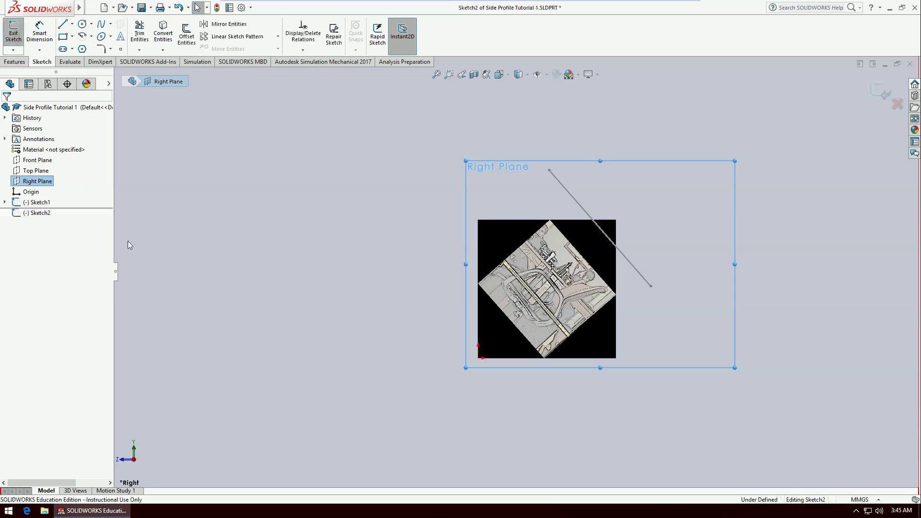
# Step: Draw a line about 204 mm long along the chair's straight tube that runs roughly parallel to the ruler
pyautogui.scroll(-3, 613, 380)
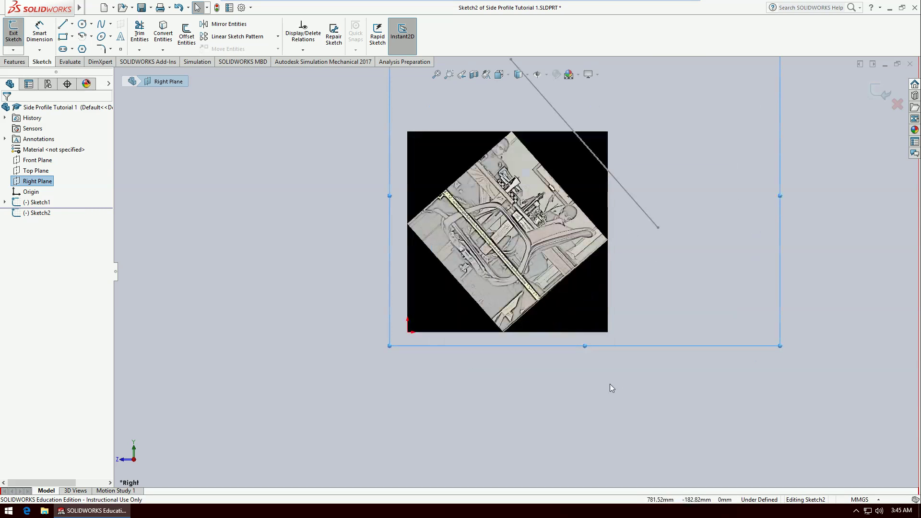
pyautogui.scroll(-4, 518, 232)
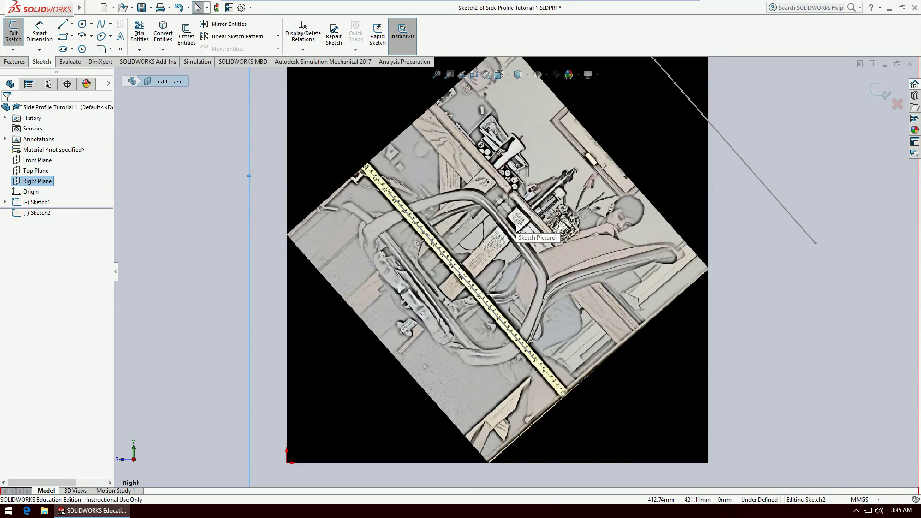
pyautogui.scroll(-5, 517, 229)
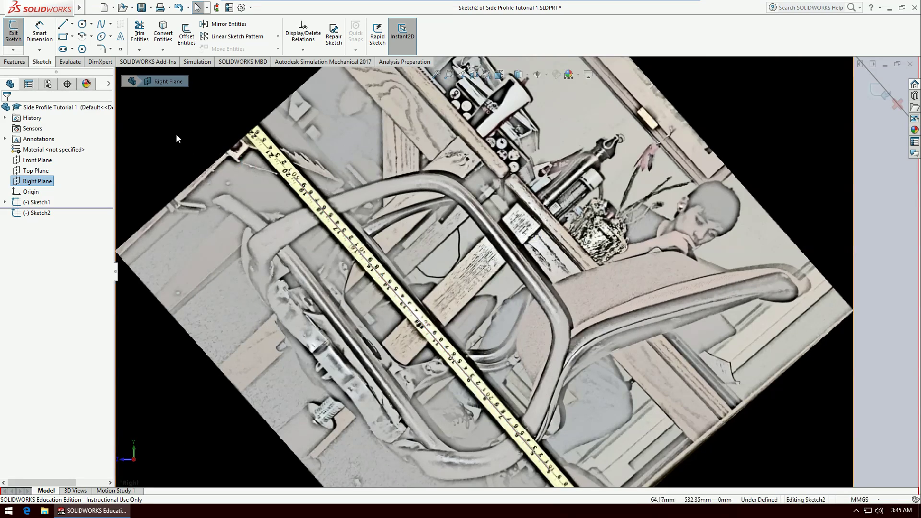
pyautogui.click(64, 25)
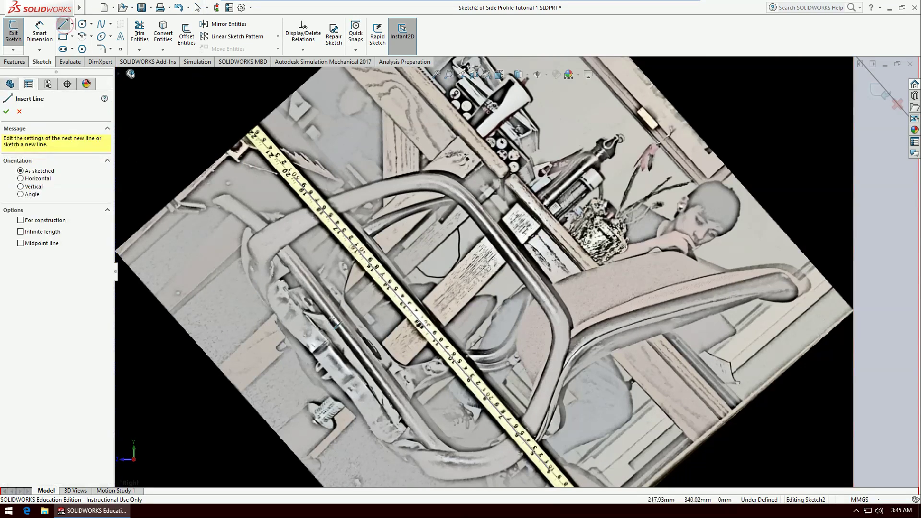
pyautogui.click(307, 267)
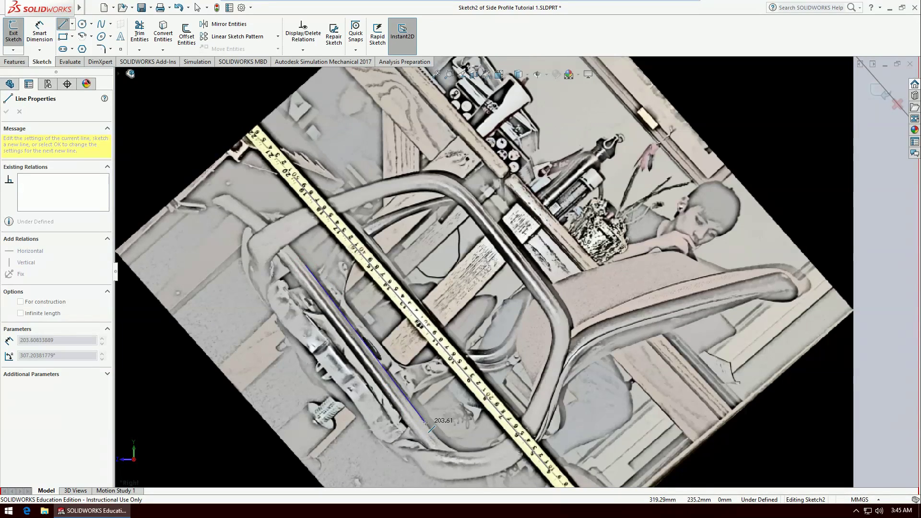
pyautogui.click(425, 422)
pyautogui.press('Escape')
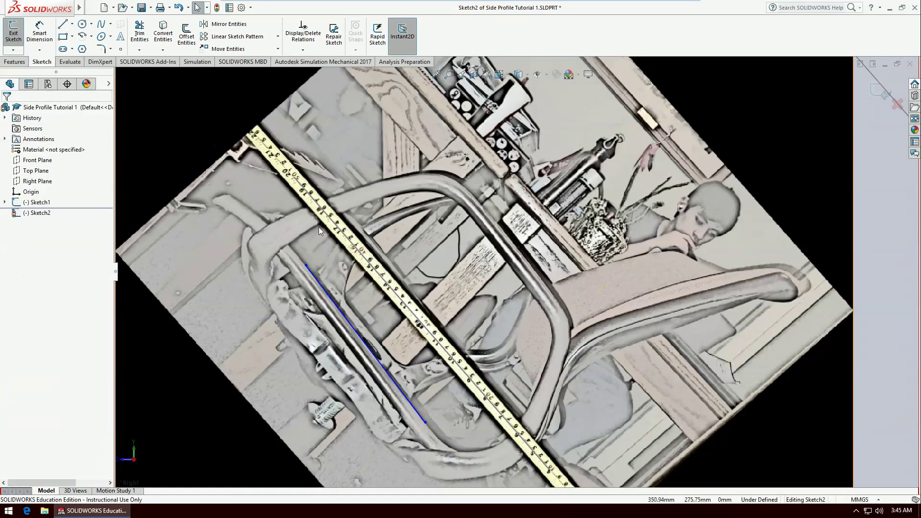
# Step: Draw a short, steep line along the chair frame just past the ruler, ahead of the bend into the long upholstered section
pyautogui.click(63, 24)
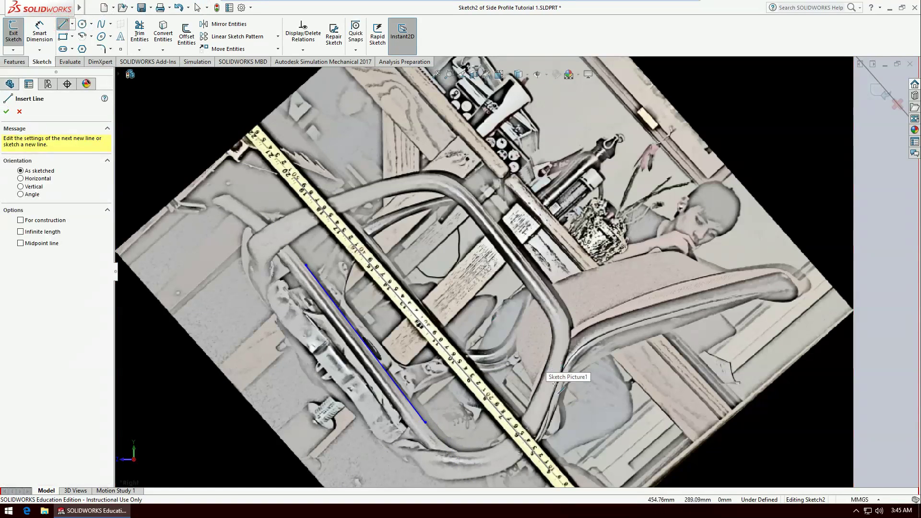
pyautogui.click(524, 412)
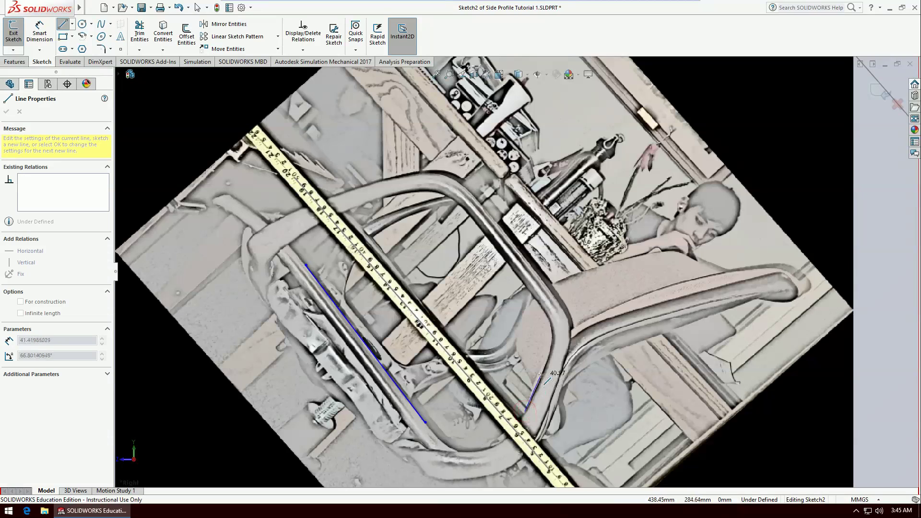
pyautogui.click(542, 372)
pyautogui.press('Escape')
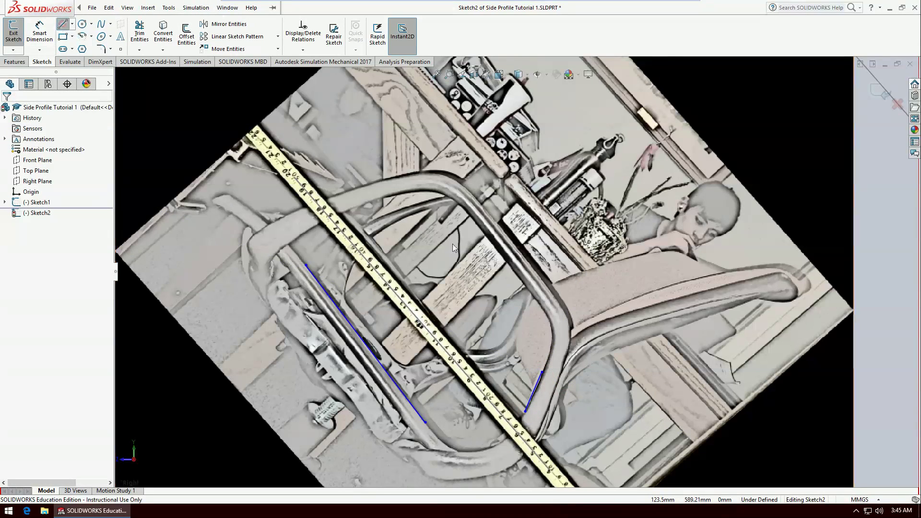
# Step: Draw a line about 182 mm long along the straight stretch of the chair's long upholstered section, ending near its tip
pyautogui.click(63, 24)
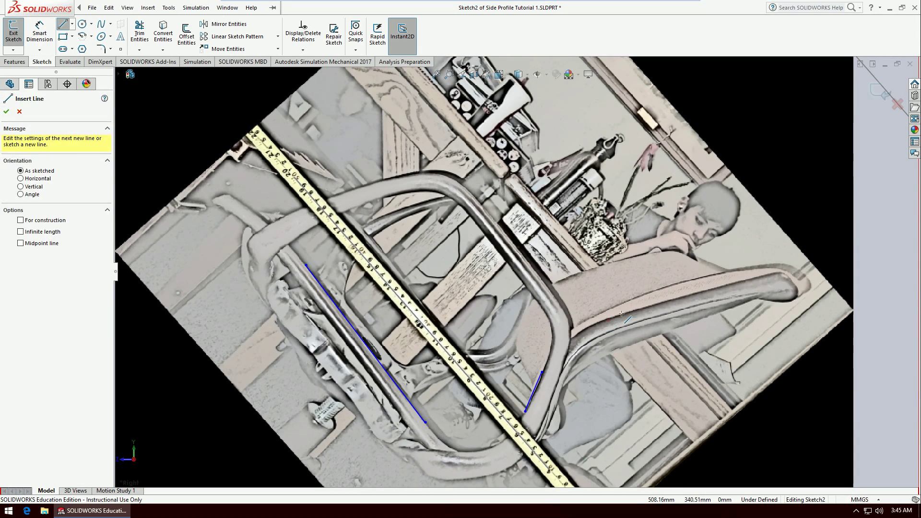
pyautogui.click(606, 319)
pyautogui.click(779, 272)
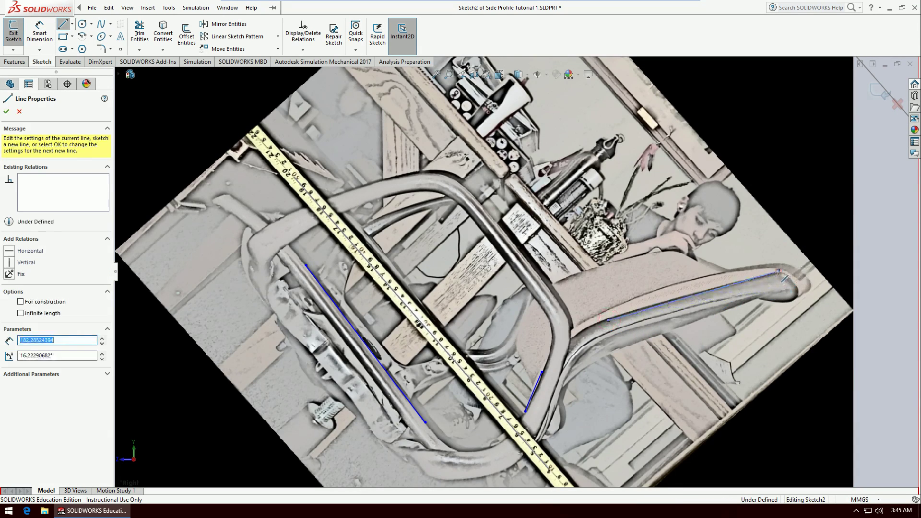
pyautogui.press('Escape')
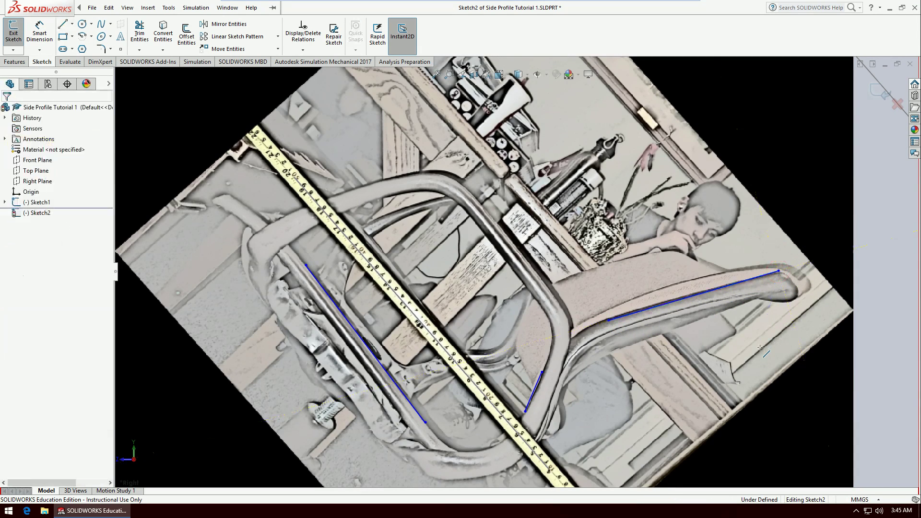
# Step: Connect the 182 mm line to the short steep line with a 3 Point Arc of about 121 mm radius
pyautogui.click(91, 36)
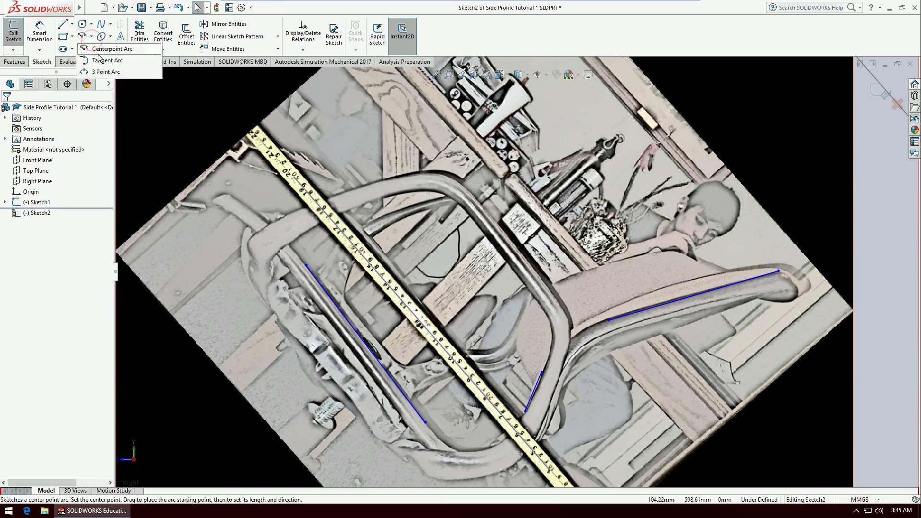
pyautogui.click(99, 72)
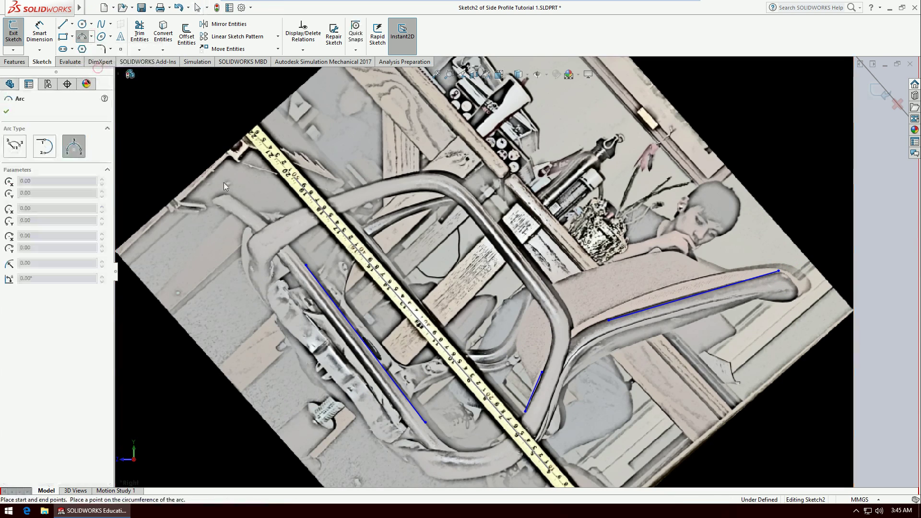
pyautogui.click(609, 320)
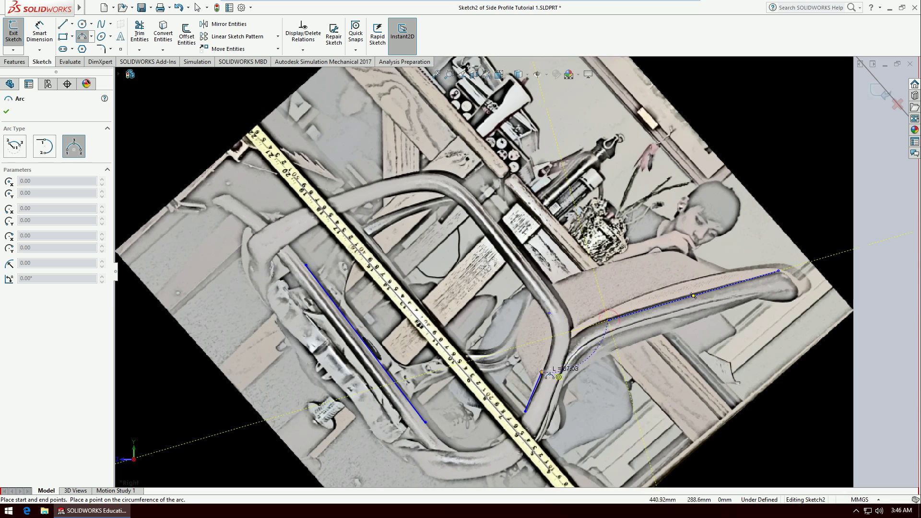
pyautogui.click(542, 372)
pyautogui.click(569, 339)
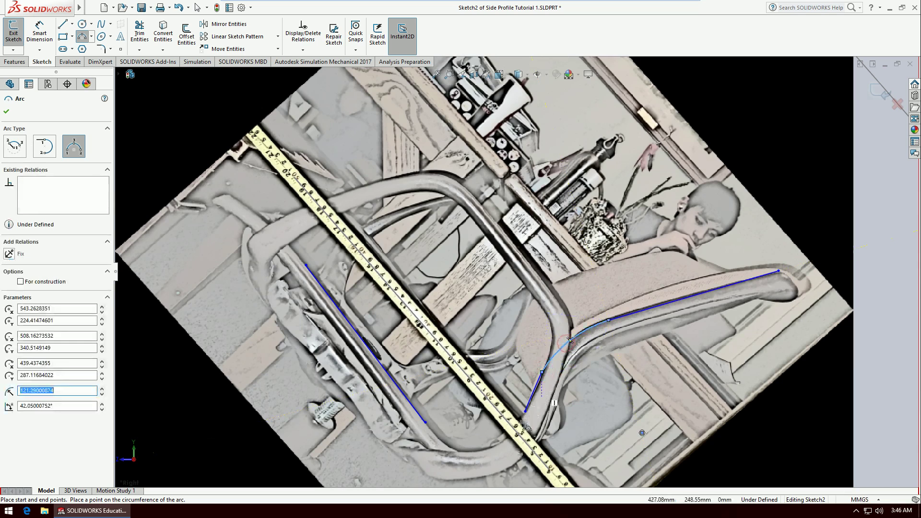
# Step: Join the short steep line's lower end to the 204 mm line with a 3 Point Arc of about 56 mm radius
pyautogui.click(525, 411)
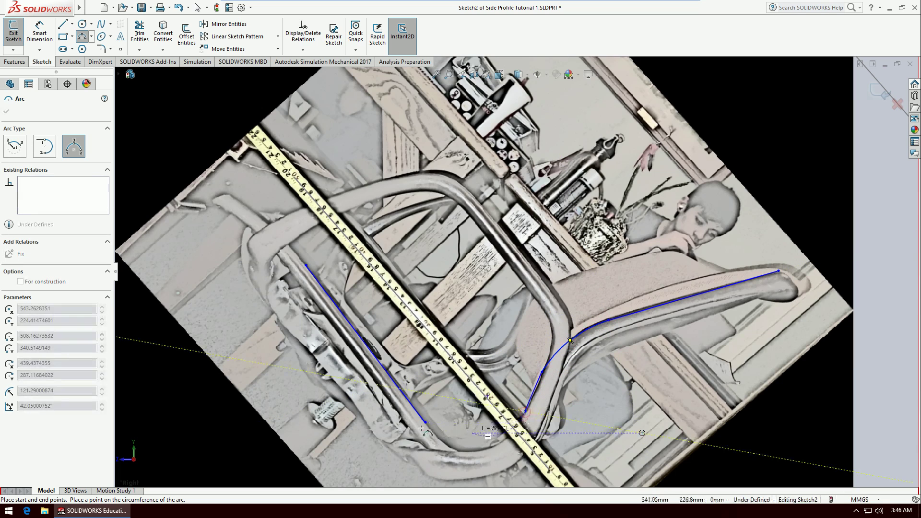
pyautogui.click(425, 423)
pyautogui.click(480, 450)
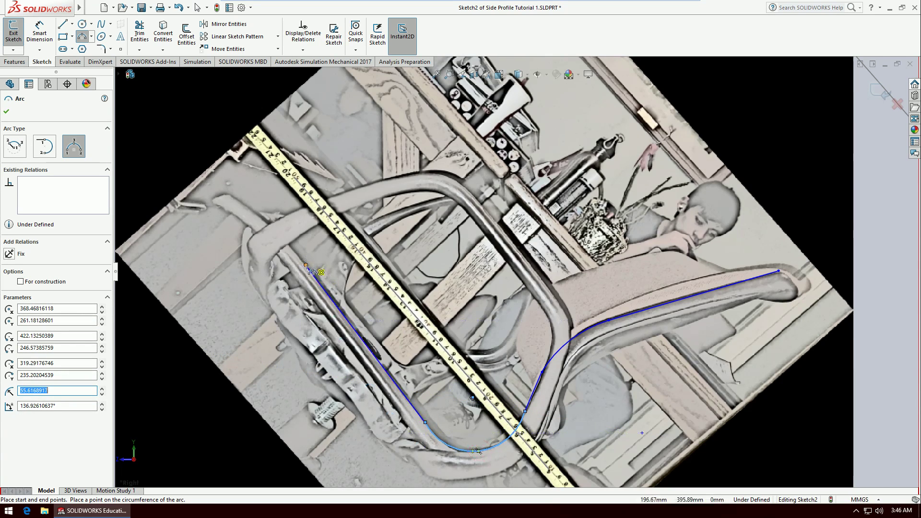
# Step: Draw a 3 Point Arc of about 246 mm radius from the 204 mm line's upper end to the tip of the chair frame
pyautogui.click(306, 265)
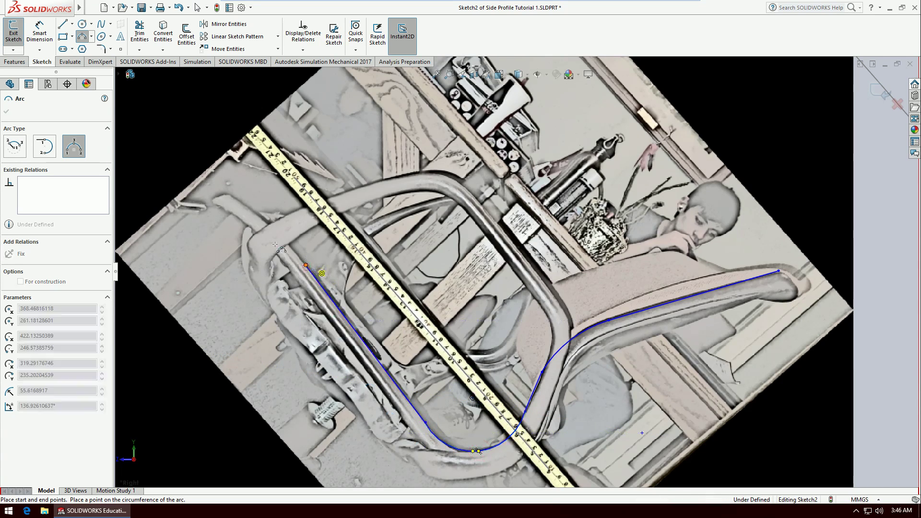
pyautogui.click(239, 198)
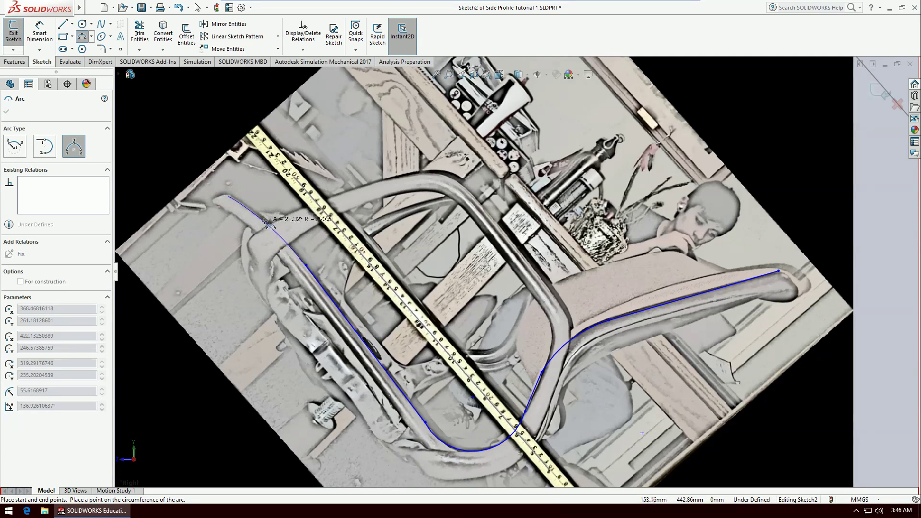
pyautogui.click(267, 222)
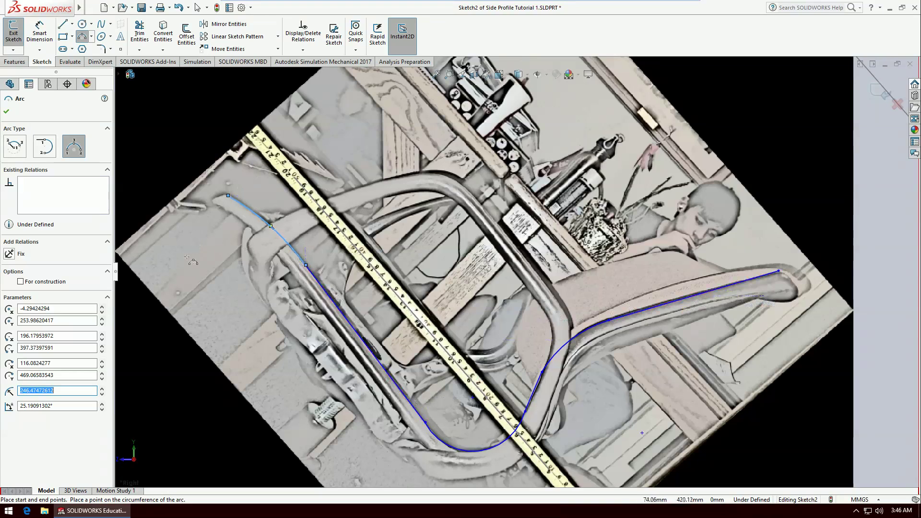
pyautogui.press('Escape')
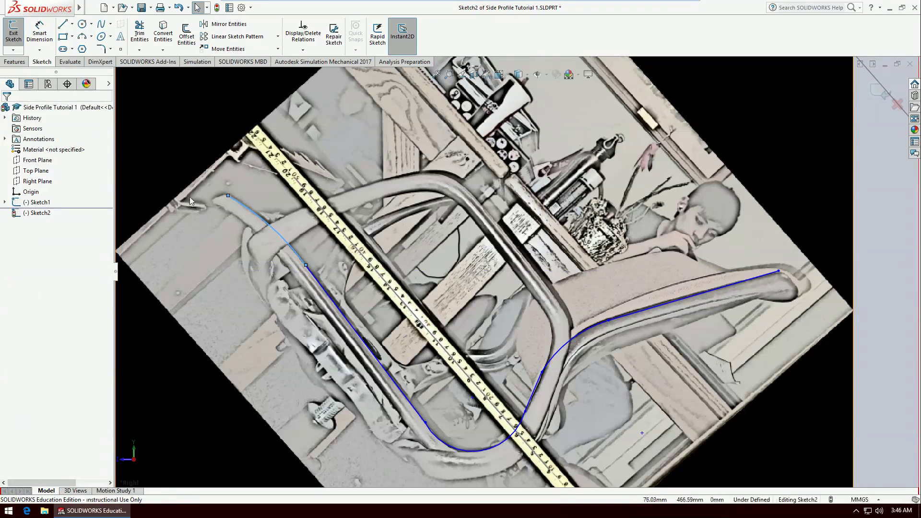
# Step: Make the 204 mm line tangent to the 246 mm arc at its upper end and to the 56 mm arc at its lower end
pyautogui.click(261, 220)
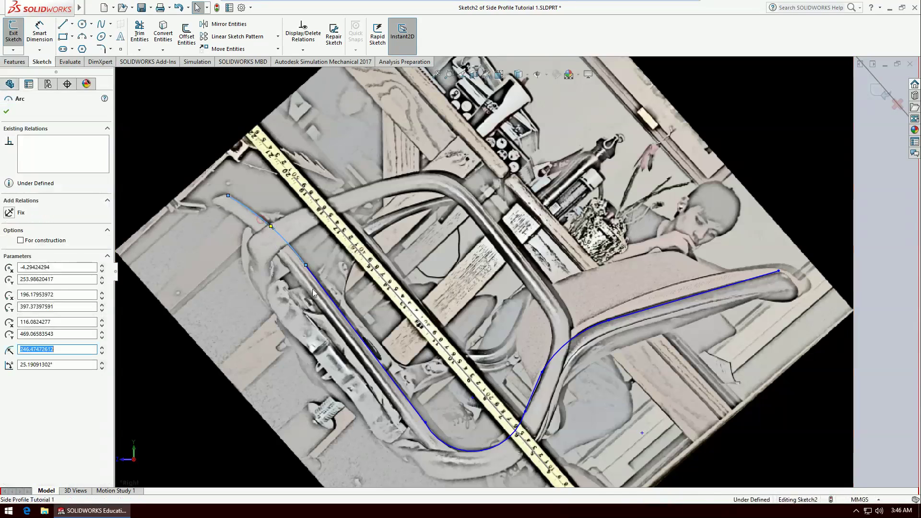
pyautogui.keyDown('ctrl'); pyautogui.click(325, 292); pyautogui.keyUp('ctrl')
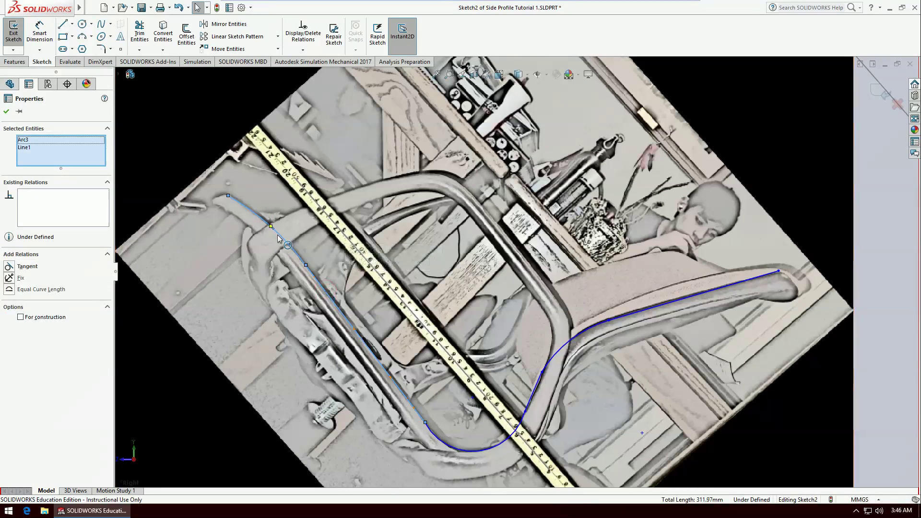
pyautogui.click(10, 267)
pyautogui.press('Escape')
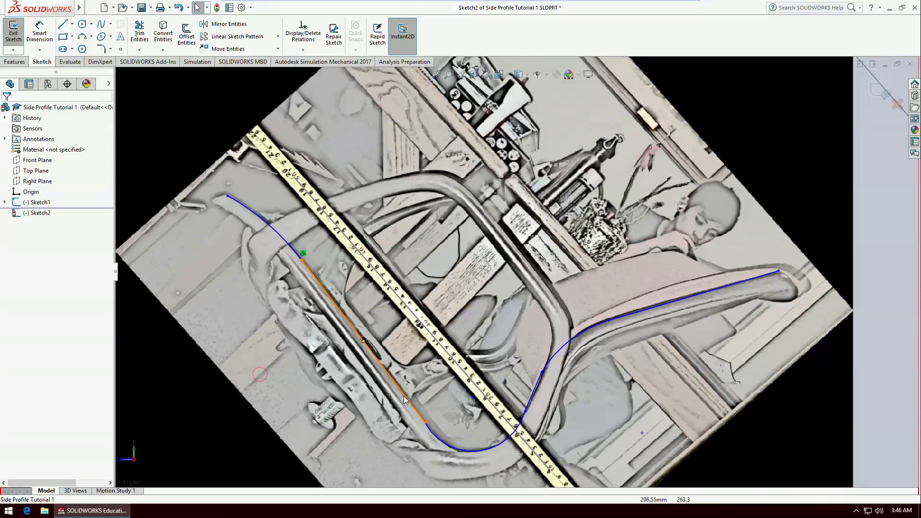
pyautogui.click(411, 407)
pyautogui.keyDown('ctrl'); pyautogui.click(444, 442); pyautogui.keyUp('ctrl')
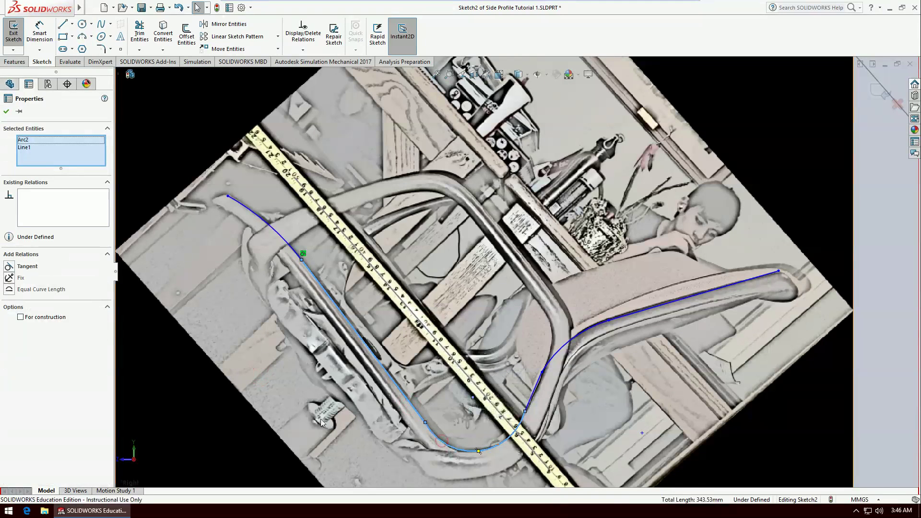
pyautogui.click(10, 267)
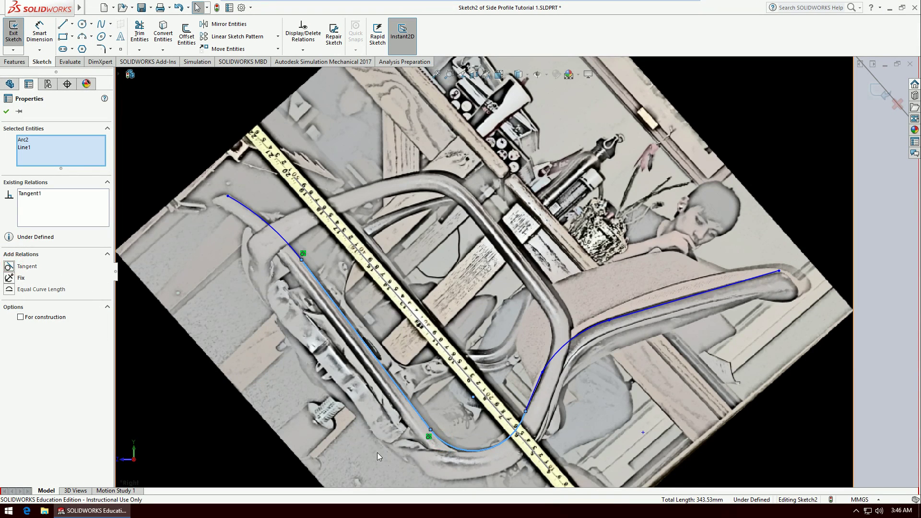
pyautogui.press('Escape')
pyautogui.click(534, 390)
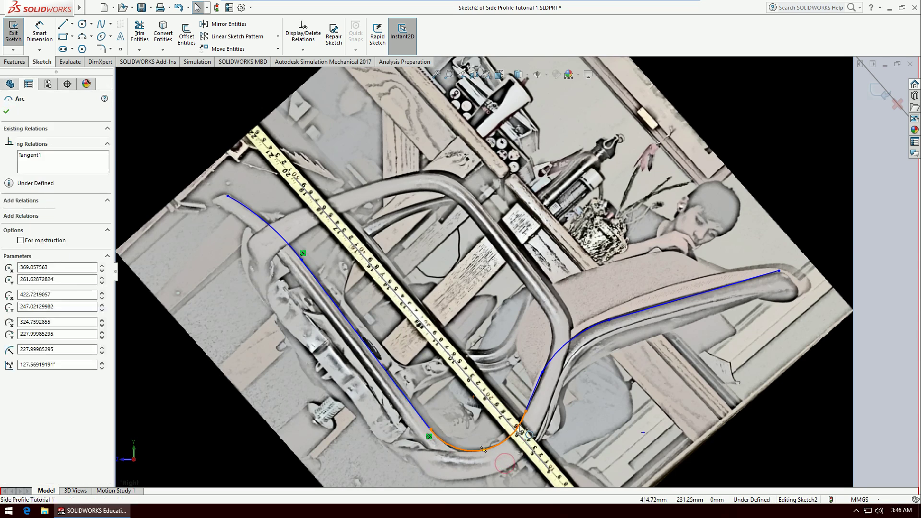
pyautogui.keyDown('ctrl'); pyautogui.click(533, 391); pyautogui.keyUp('ctrl')
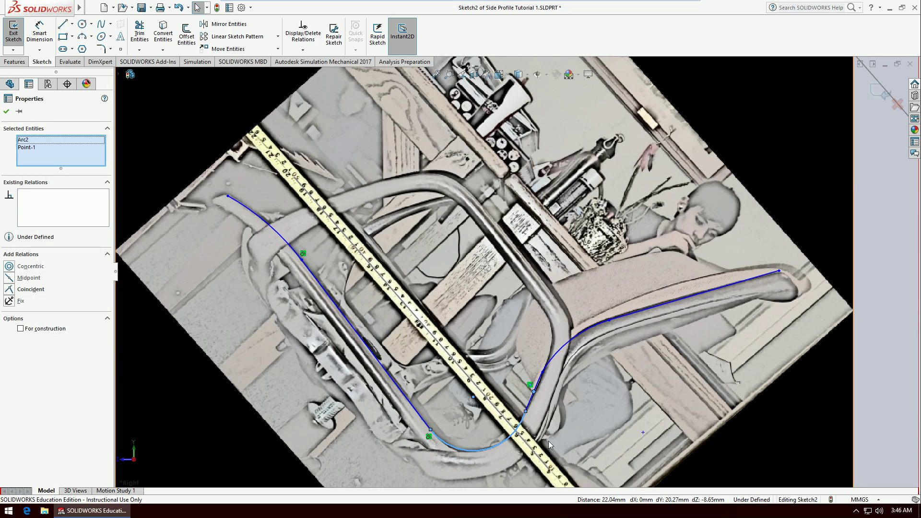
pyautogui.keyDown('ctrl'); pyautogui.click(536, 392); pyautogui.keyUp('ctrl')
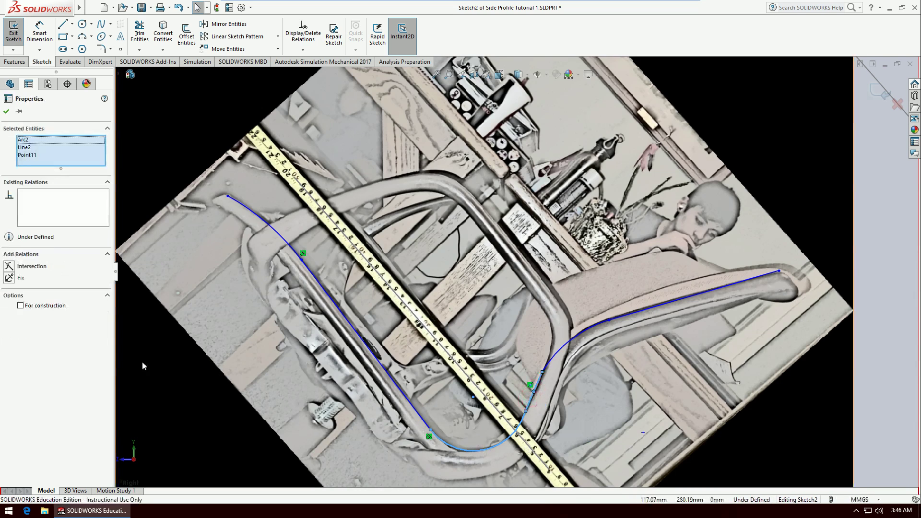
pyautogui.click(281, 416)
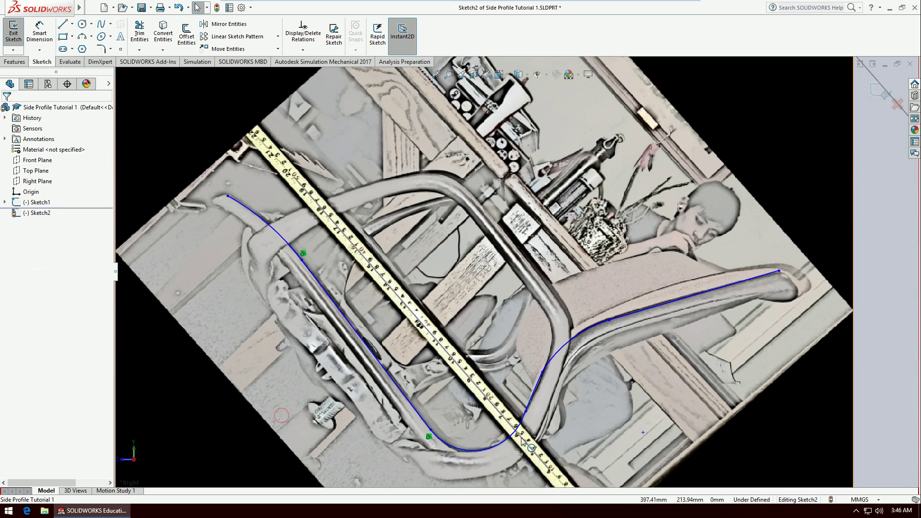
# Step: Add a Tangent relation between the 56 mm arc and the short steep line
pyautogui.click(505, 445)
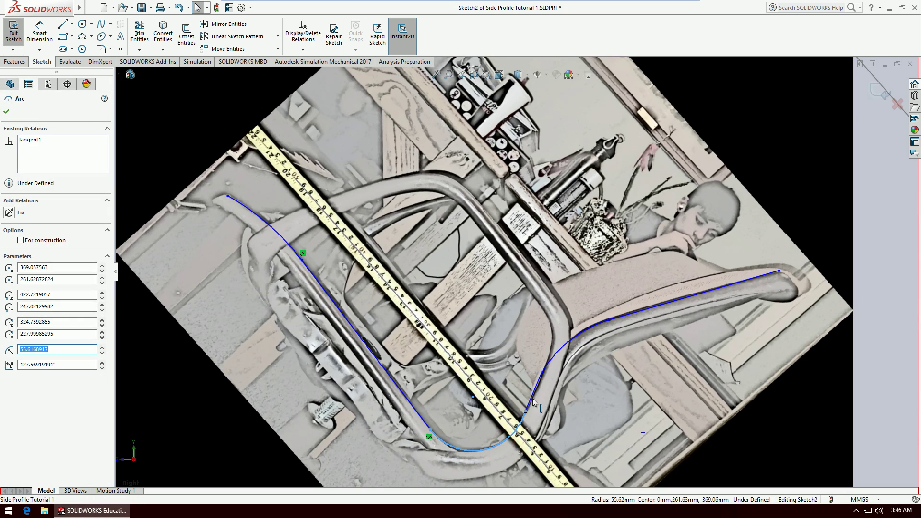
pyautogui.keyDown('ctrl'); pyautogui.click(531, 400); pyautogui.keyUp('ctrl')
pyautogui.click(14, 267)
pyautogui.click(574, 413)
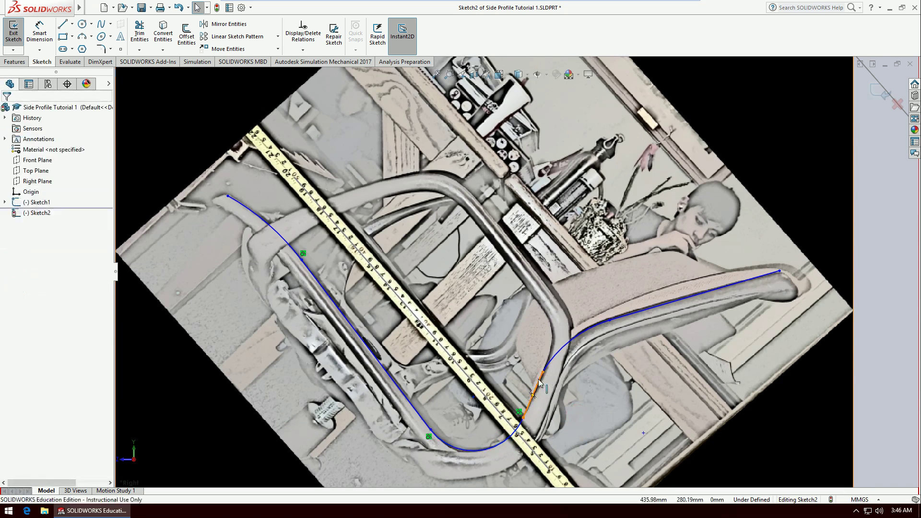
# Step: Make the 121 mm arc tangent to the short steep line and to the line along the long upholstered section
pyautogui.click(539, 378)
pyautogui.keyDown('ctrl'); pyautogui.click(558, 349); pyautogui.keyUp('ctrl')
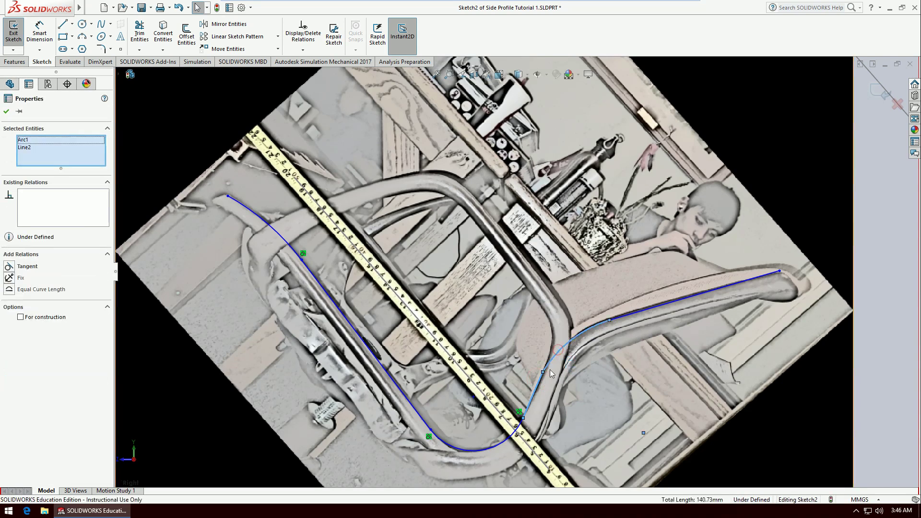
pyautogui.click(9, 267)
pyautogui.click(701, 364)
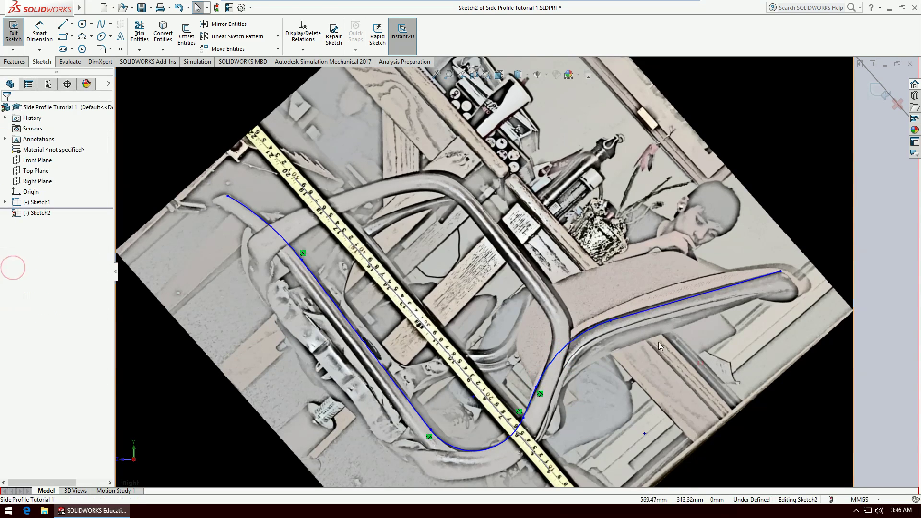
pyautogui.click(591, 328)
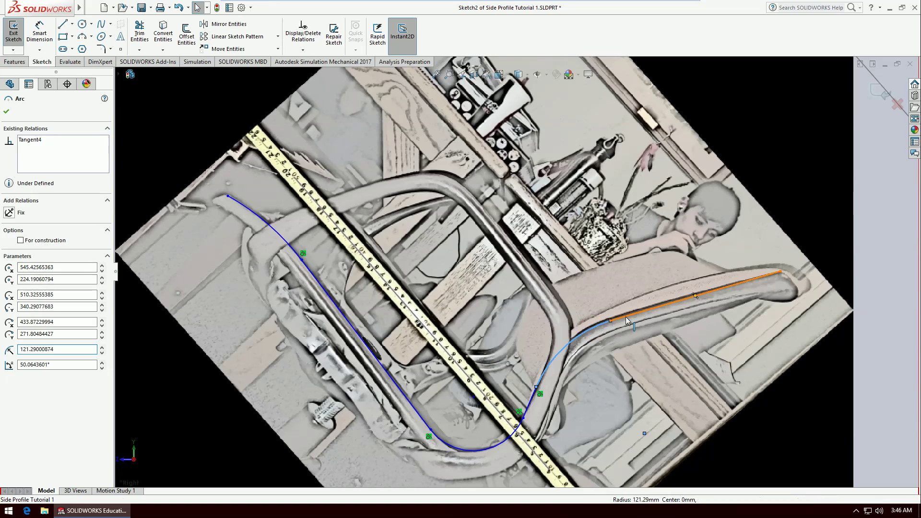
pyautogui.keyDown('ctrl'); pyautogui.click(697, 297); pyautogui.keyUp('ctrl')
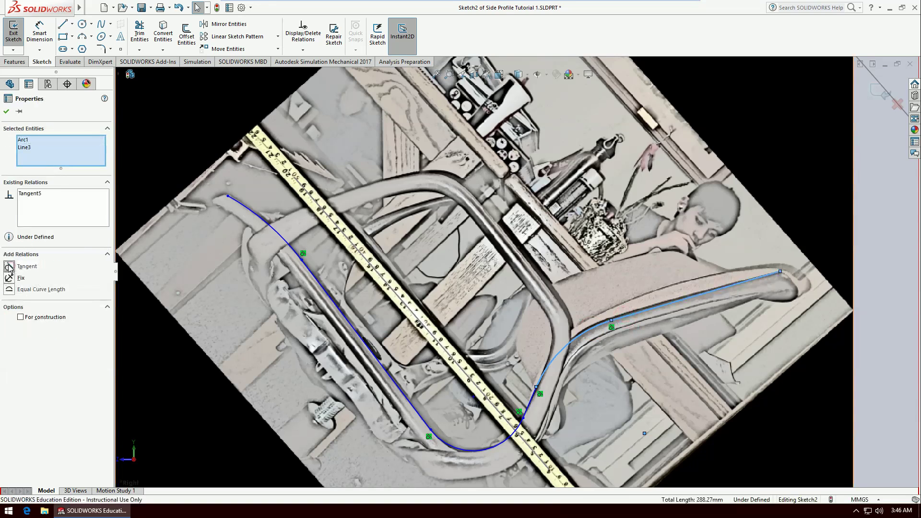
pyautogui.click(621, 379)
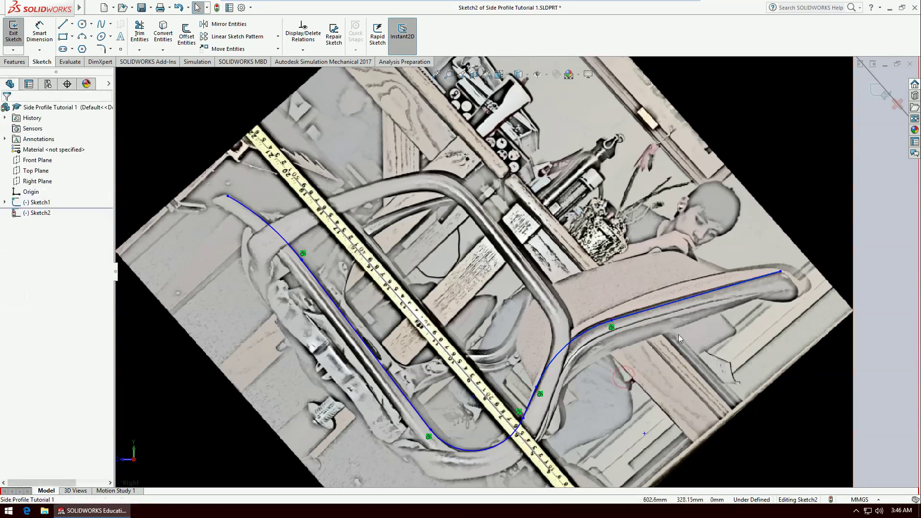
# Step: Reposition both endpoints of the arc leading into the long upholstered section so the curve follows the frame in the photo
pyautogui.click(612, 320)
pyautogui.moveTo(603, 315); pyautogui.dragTo(615, 319)
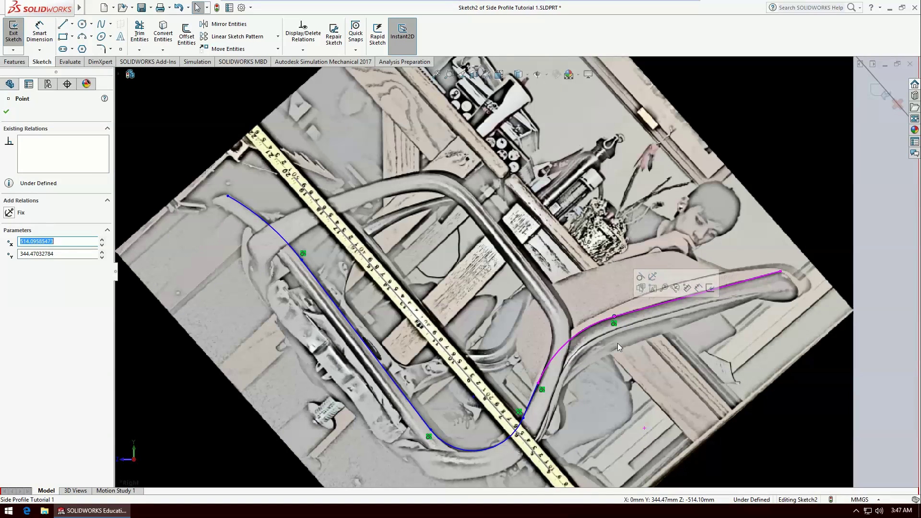
pyautogui.click(613, 394)
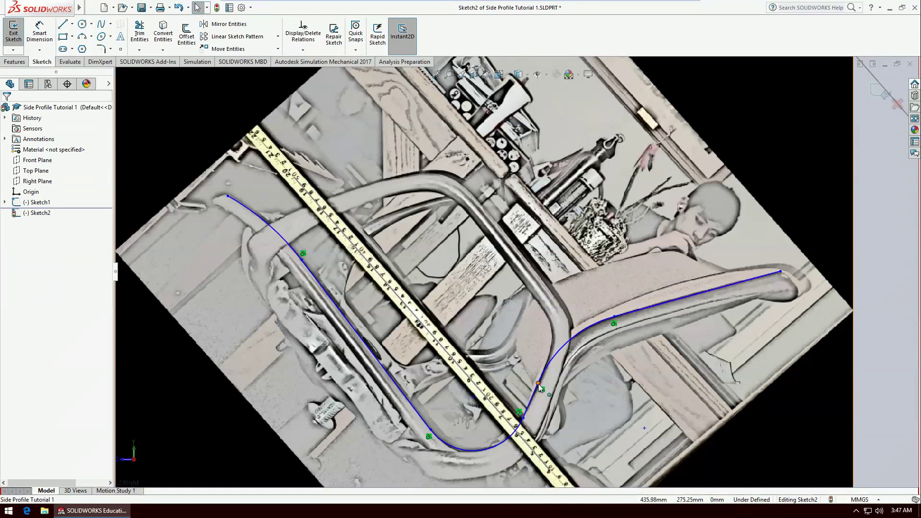
pyautogui.click(538, 383)
pyautogui.moveTo(545, 392)
pyautogui.mouseDown()
pyautogui.moveTo(554, 393)
pyautogui.moveTo(541, 379)
pyautogui.mouseUp()
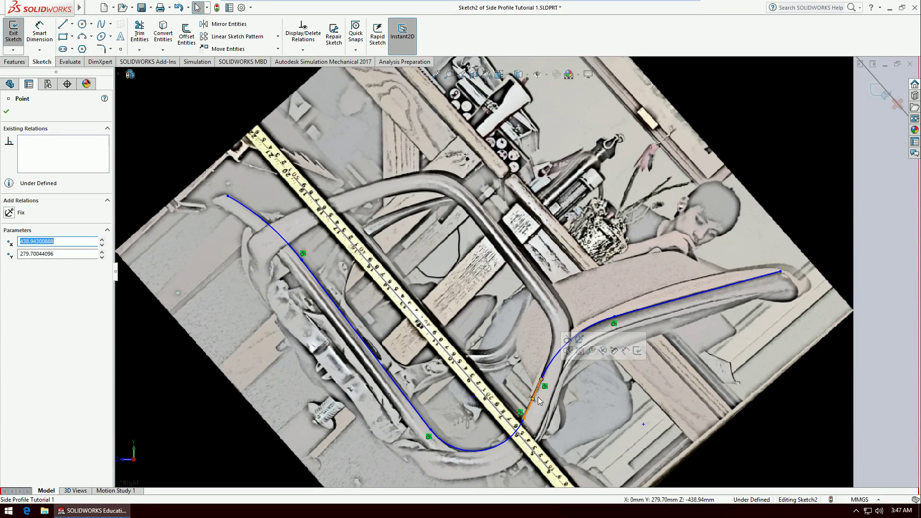
# Step: Adjust both endpoints of the profile's lowest arc to match the bottom bend of the chair frame
pyautogui.click(430, 430)
pyautogui.moveTo(438, 440); pyautogui.dragTo(432, 433)
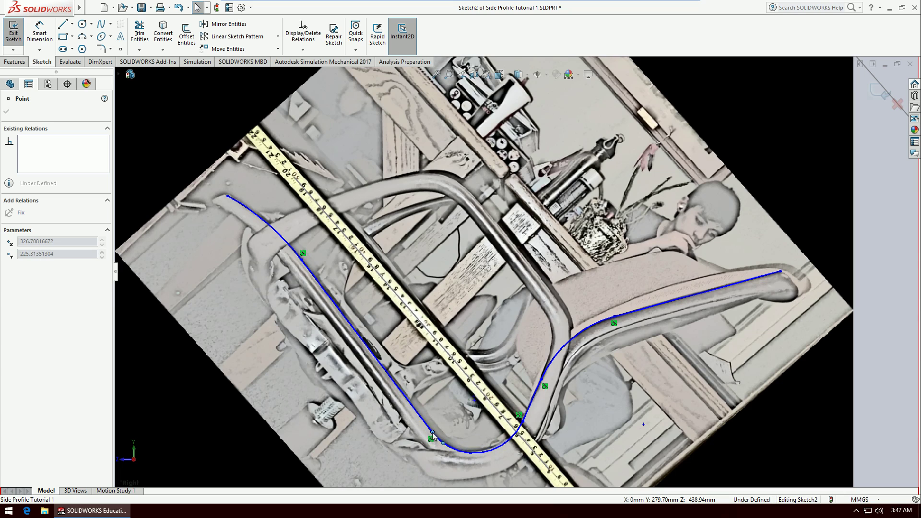
pyautogui.click(522, 421)
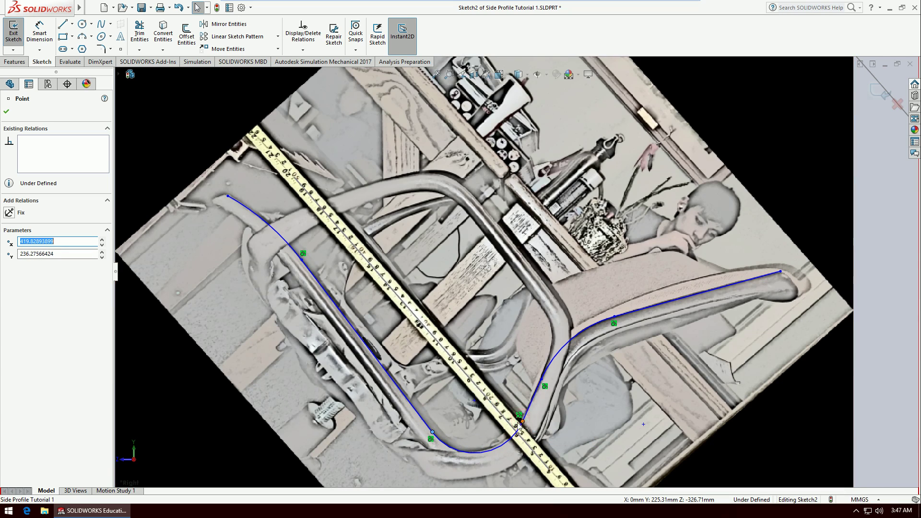
pyautogui.moveTo(522, 422)
pyautogui.mouseDown()
pyautogui.moveTo(509, 425)
pyautogui.moveTo(518, 427)
pyautogui.mouseUp()
pyautogui.press('Escape')
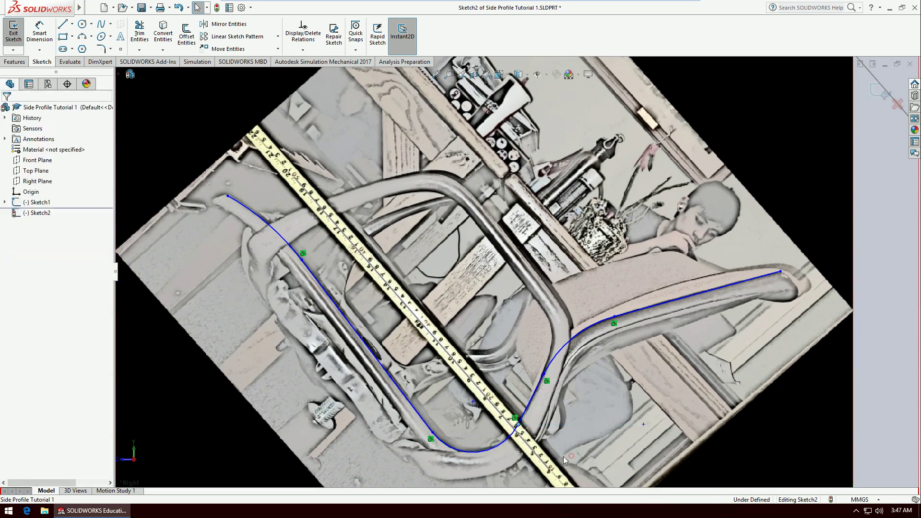
# Step: Adjust the two ends of the large-radius arc at the frame's tip to match the photo, moving its joint slightly down the long line
pyautogui.moveTo(300, 260); pyautogui.dragTo(309, 270)
pyautogui.press('Escape')
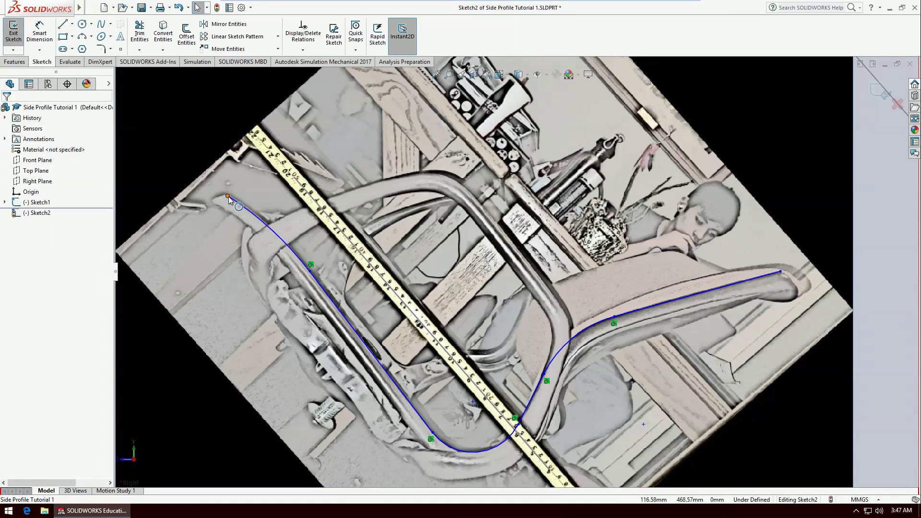
pyautogui.click(229, 197)
pyautogui.moveTo(234, 193); pyautogui.dragTo(228, 194)
pyautogui.click(200, 307)
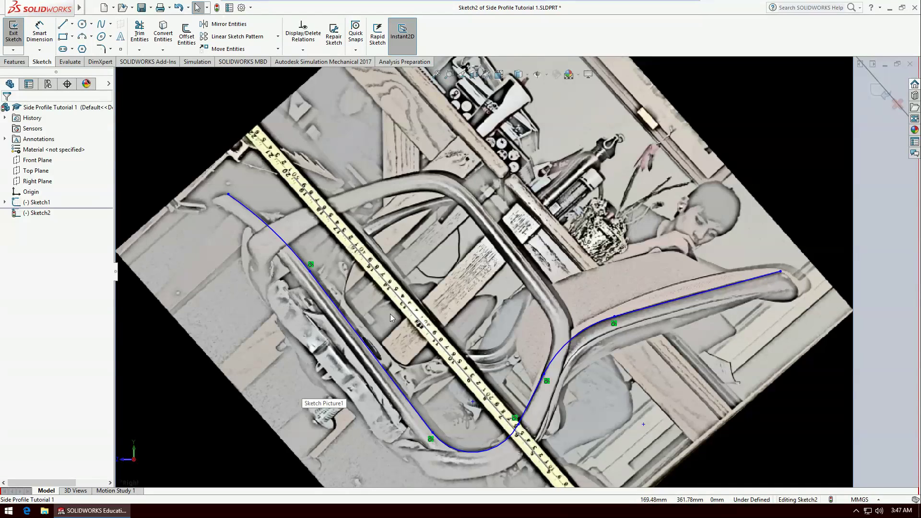
# Step: Exit the profile sketch, keeping the changes, and hide Sketch1 with the reference photo
pyautogui.click(881, 96)
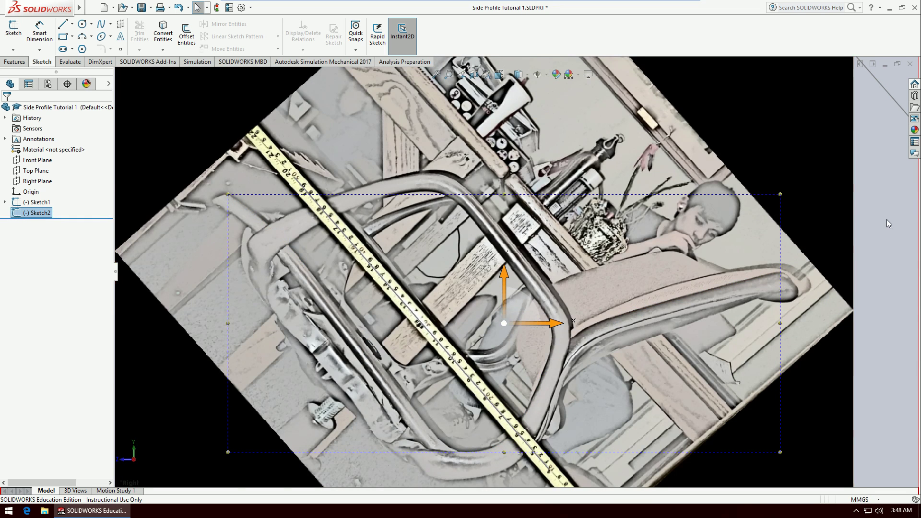
pyautogui.press('f')
pyautogui.click(210, 254)
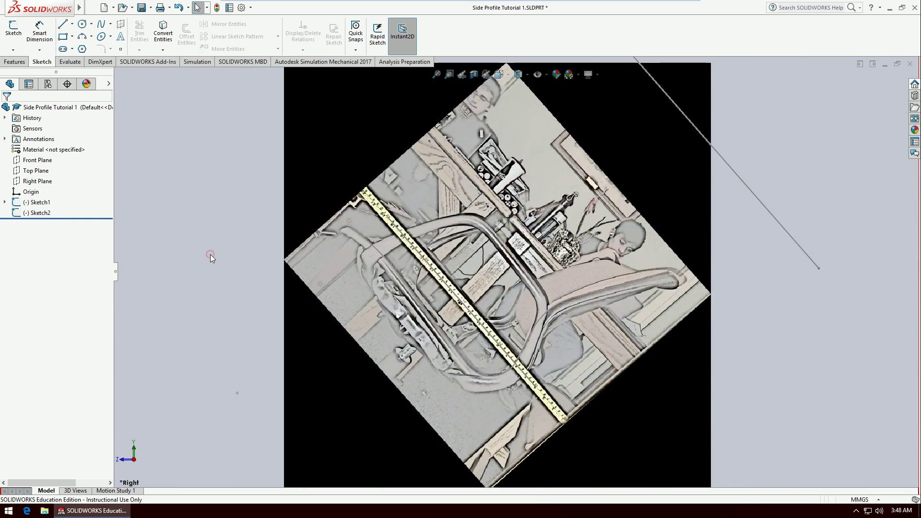
pyautogui.rightClick(29, 205)
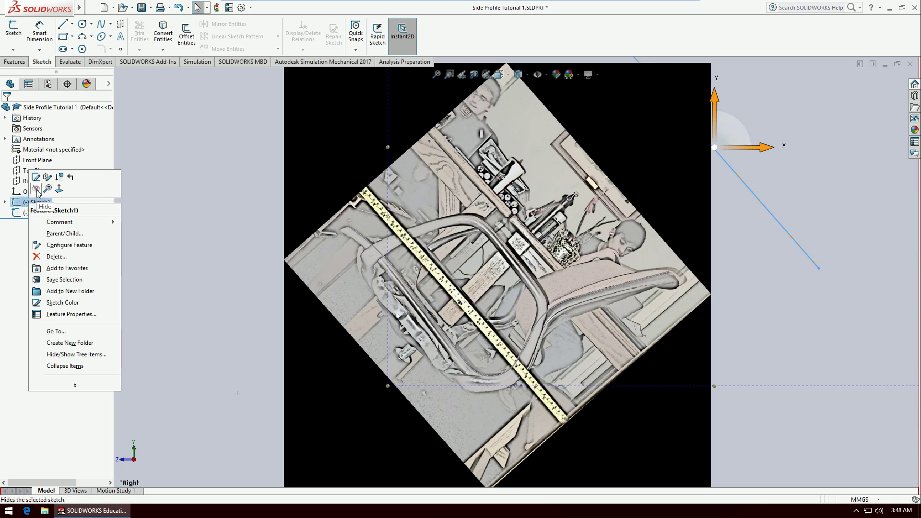
pyautogui.click(38, 188)
pyautogui.moveTo(223, 359)
pyautogui.mouseDown(button='middle')
pyautogui.moveTo(245, 368)
pyautogui.moveTo(248, 416)
pyautogui.moveTo(184, 420)
pyautogui.moveTo(235, 419)
pyautogui.moveTo(254, 387)
pyautogui.mouseUp(button='middle')
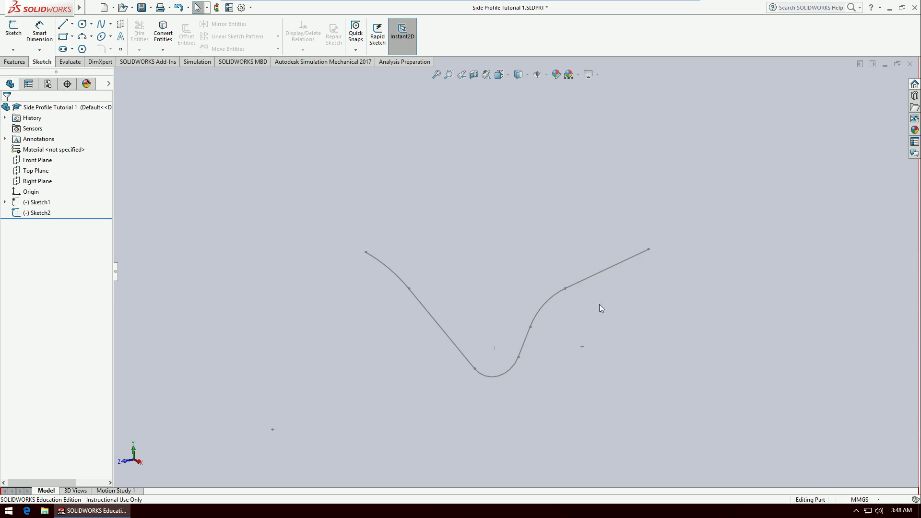
# Step: Create a reference plane through the profile's upper-left endpoint, perpendicular to the arc that ends there
pyautogui.click(15, 62)
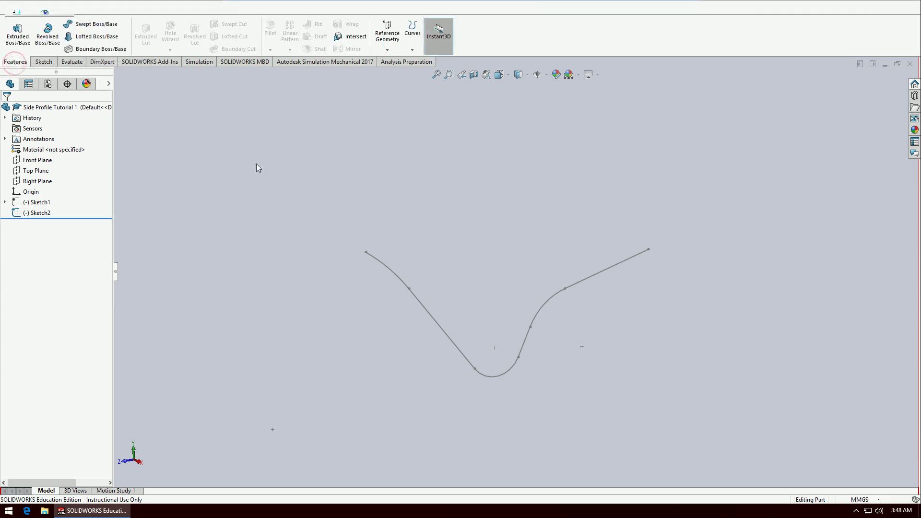
pyautogui.click(394, 48)
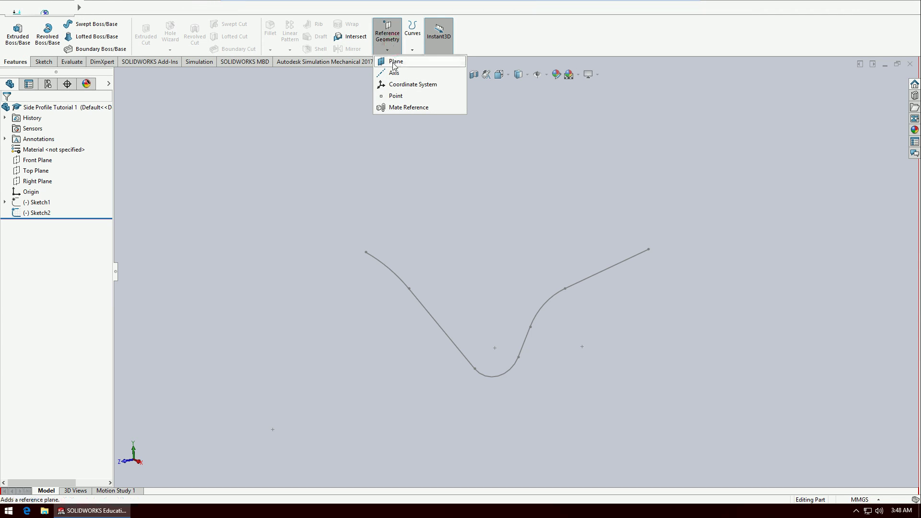
pyautogui.click(395, 62)
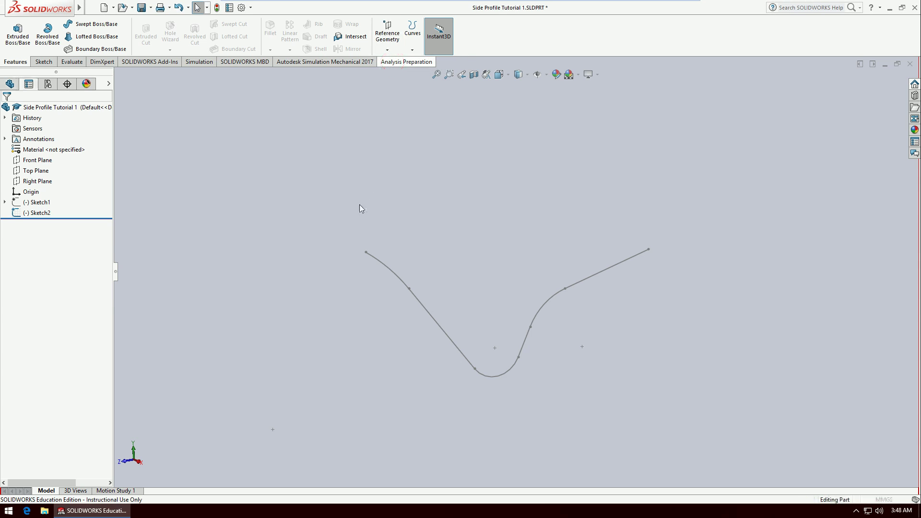
pyautogui.click(366, 252)
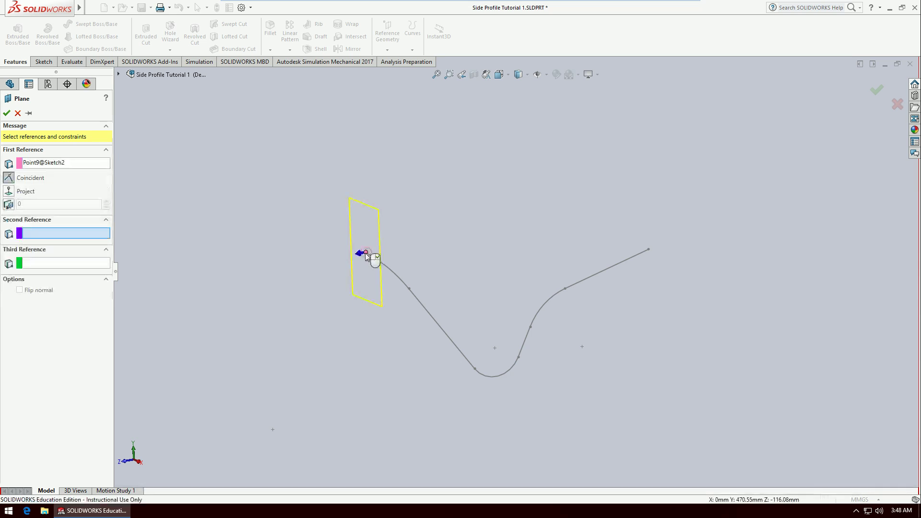
pyautogui.click(393, 273)
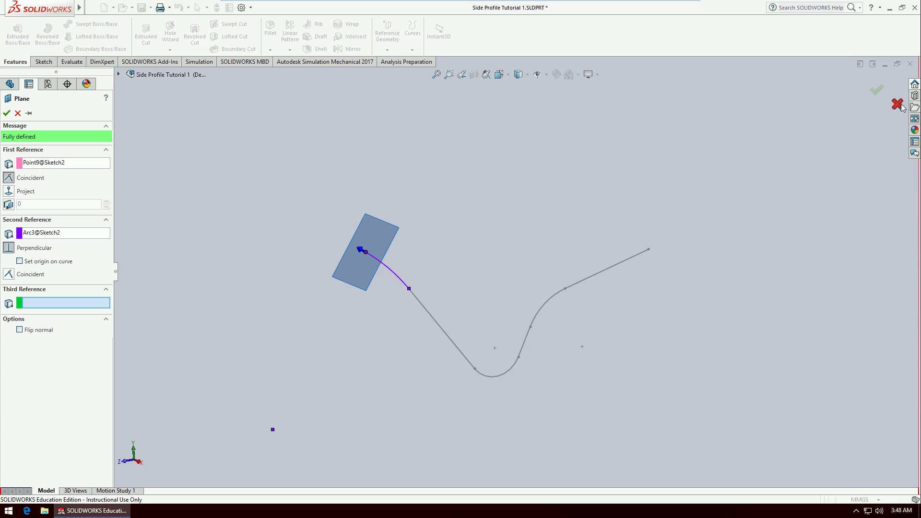
pyautogui.click(877, 91)
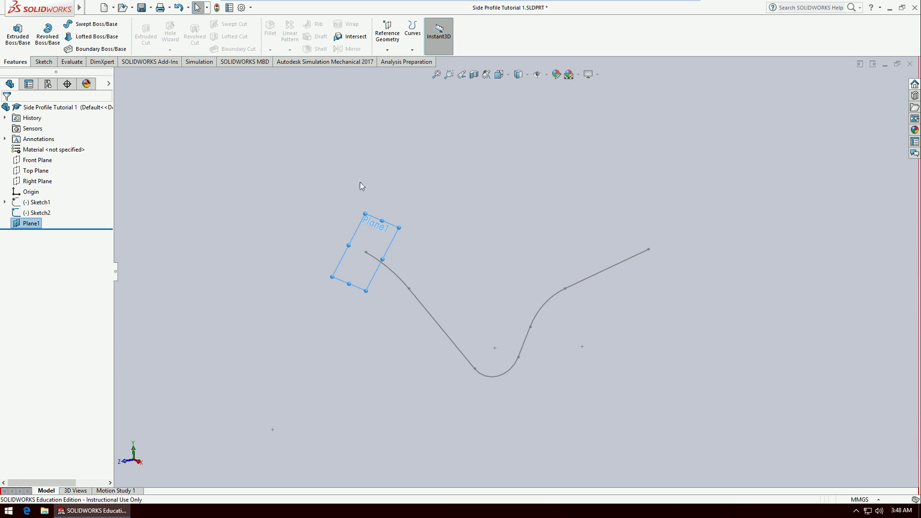
# Step: Start a new sketch on the reference plane at the profile's end and orient the view normal to it
pyautogui.click(44, 62)
pyautogui.click(13, 34)
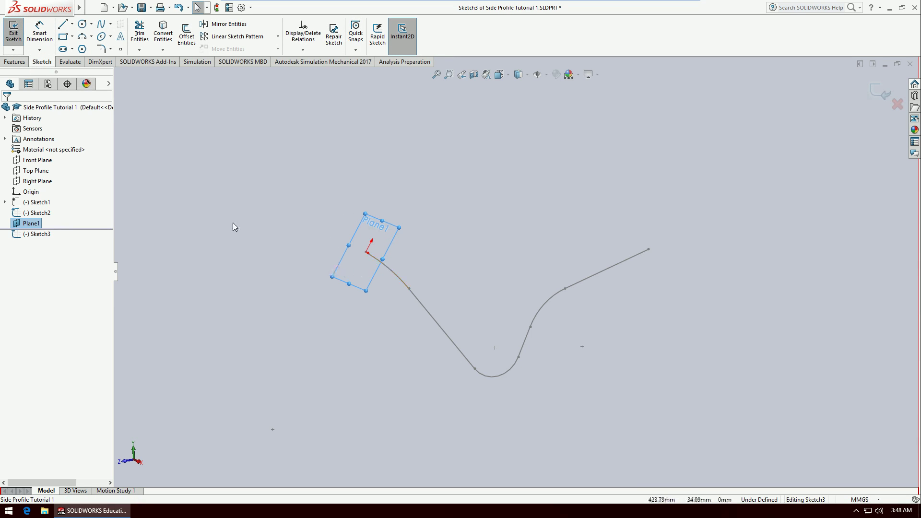
pyautogui.rightClick(44, 238)
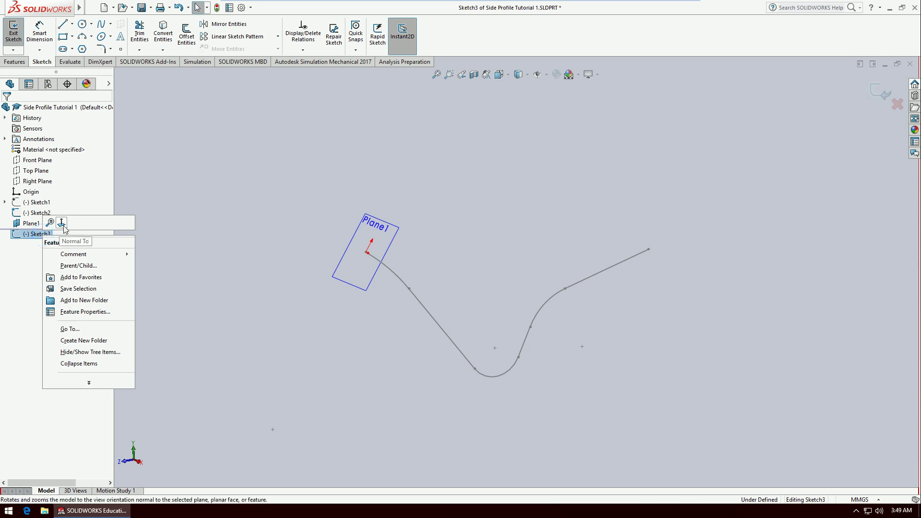
pyautogui.click(62, 223)
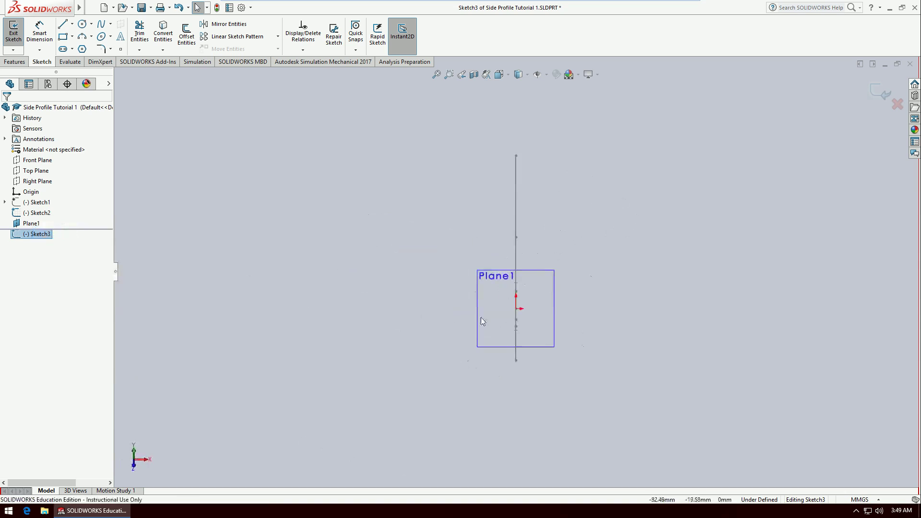
# Step: Sketch a flat ellipse centred directly below the profile's endpoint, with radii of about 19.8 mm horizontally and 4.1 mm vertically
pyautogui.scroll(-6, 519, 314)
pyautogui.scroll(-2, 518, 297)
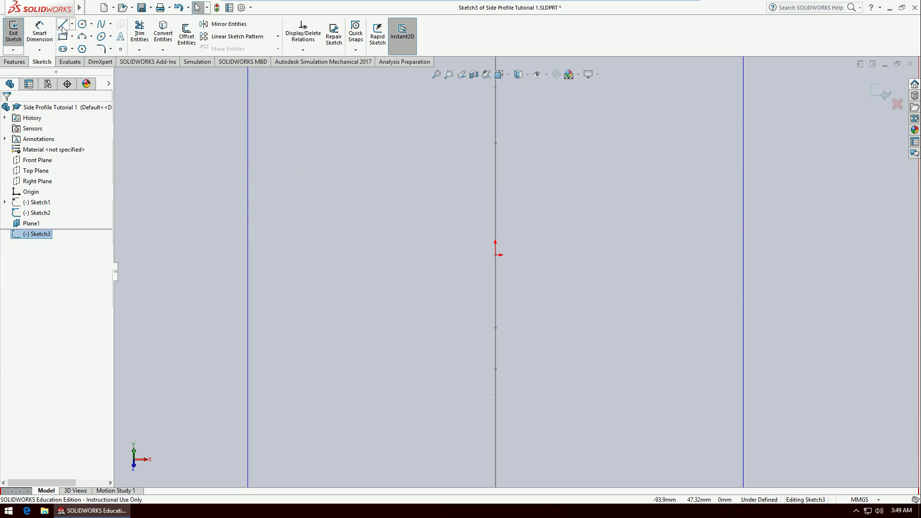
pyautogui.click(101, 37)
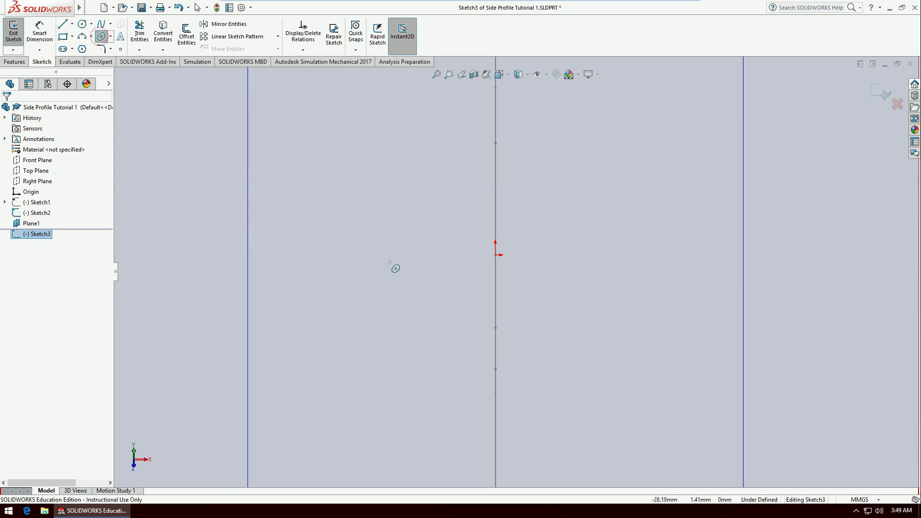
pyautogui.click(495, 313)
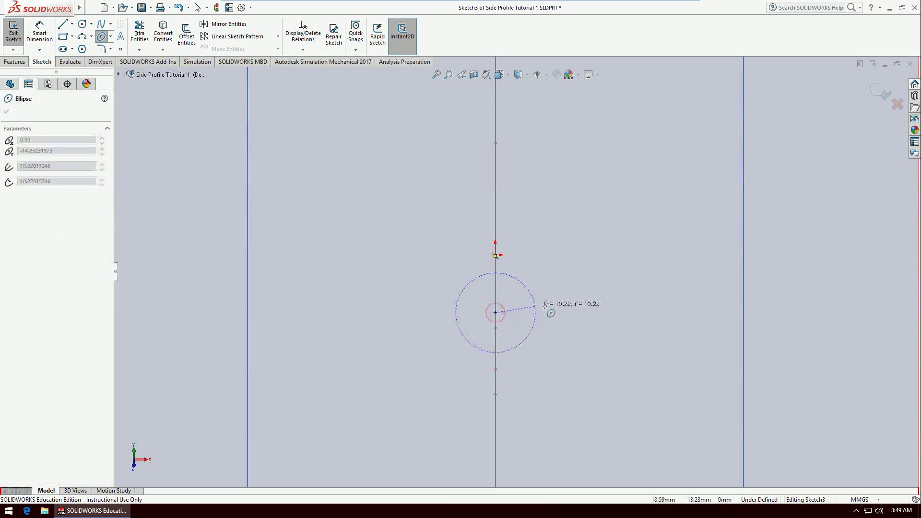
pyautogui.click(573, 312)
pyautogui.click(507, 297)
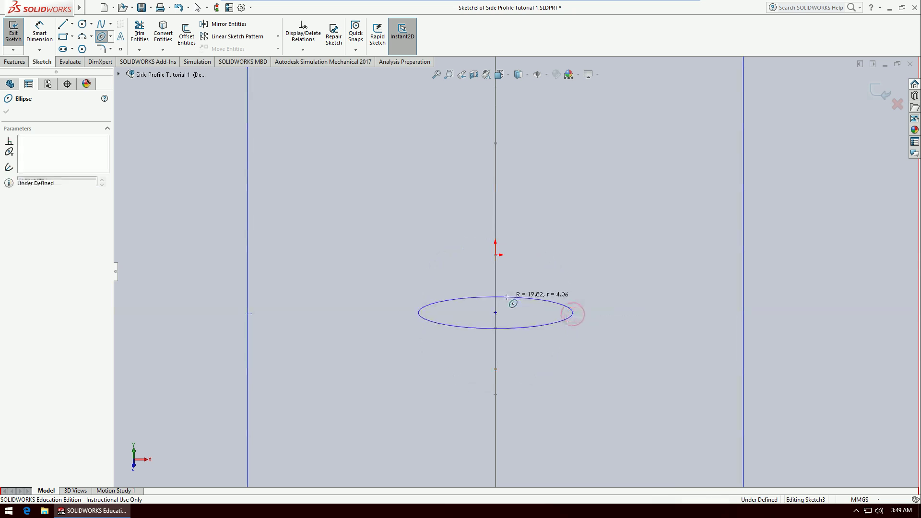
# Step: Sketch a larger ellipse around the first from the same centre, with radii of about 29.5 mm and 10 mm
pyautogui.click(496, 312)
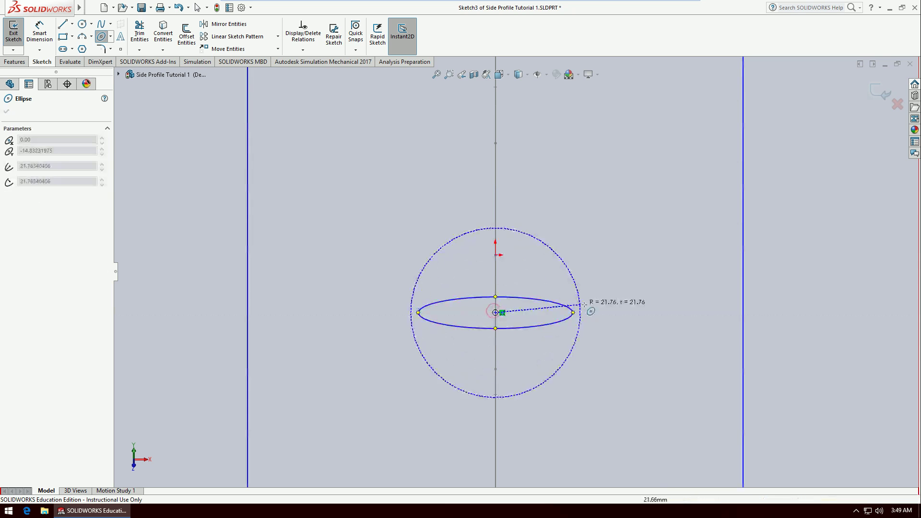
pyautogui.click(611, 311)
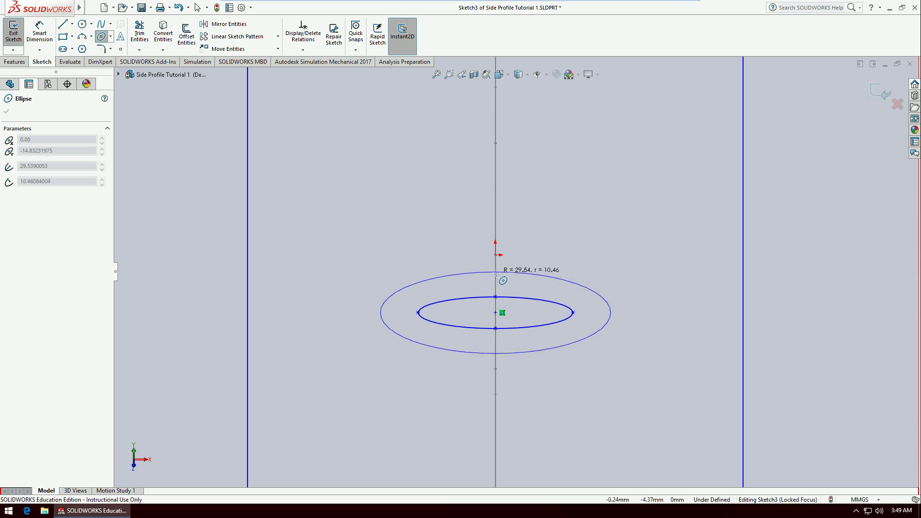
pyautogui.click(496, 274)
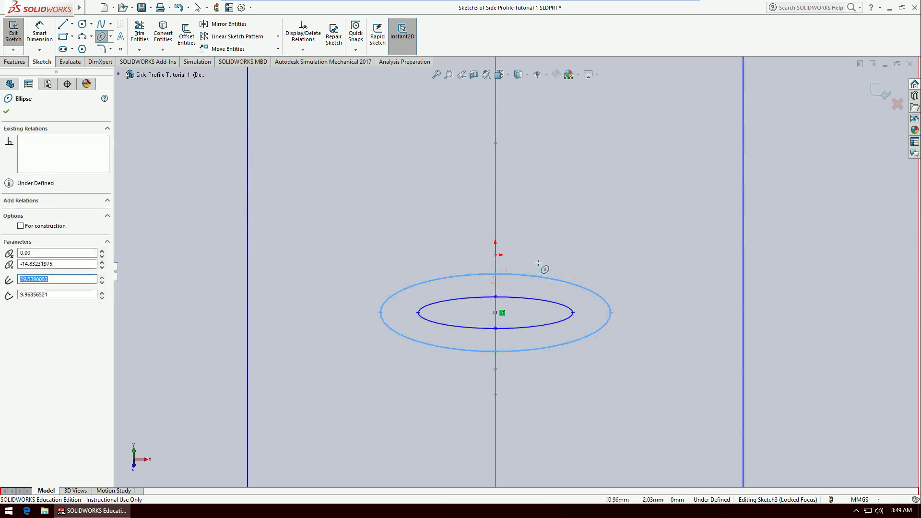
pyautogui.press('Escape')
# Step: Make the outer ellipse's top point coincident with the endpoint of the side profile
pyautogui.click(496, 274)
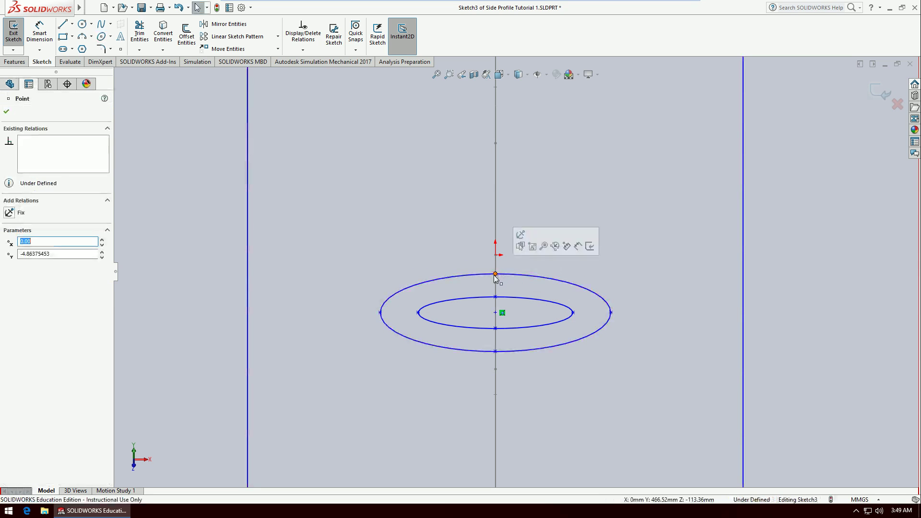
pyautogui.keyDown('ctrl'); pyautogui.click(496, 256); pyautogui.keyUp('ctrl')
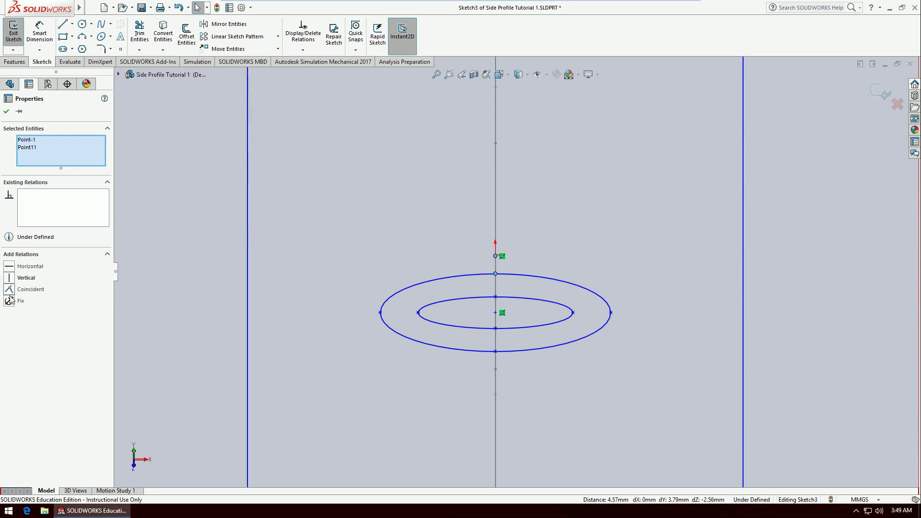
pyautogui.click(9, 290)
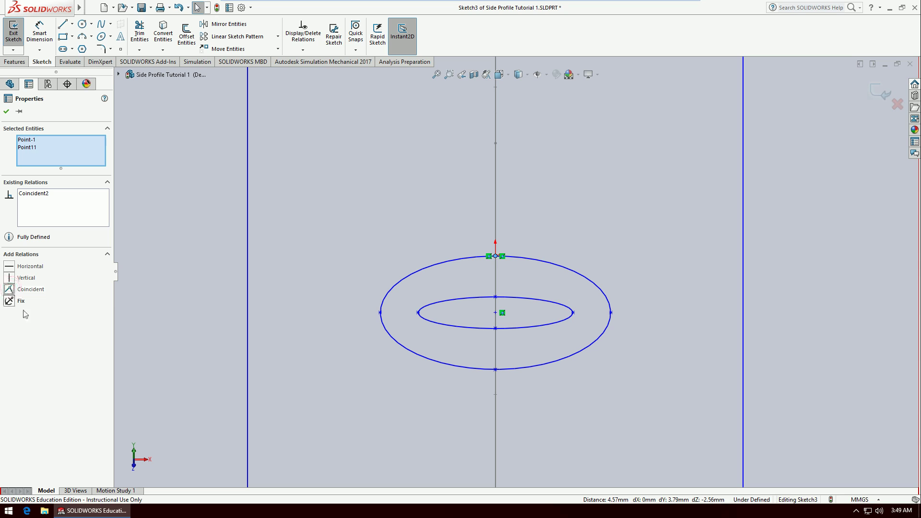
# Step: Dimension the outer ellipse's overall width between its two side points as 25.5 mm
pyautogui.scroll(4, 458, 421)
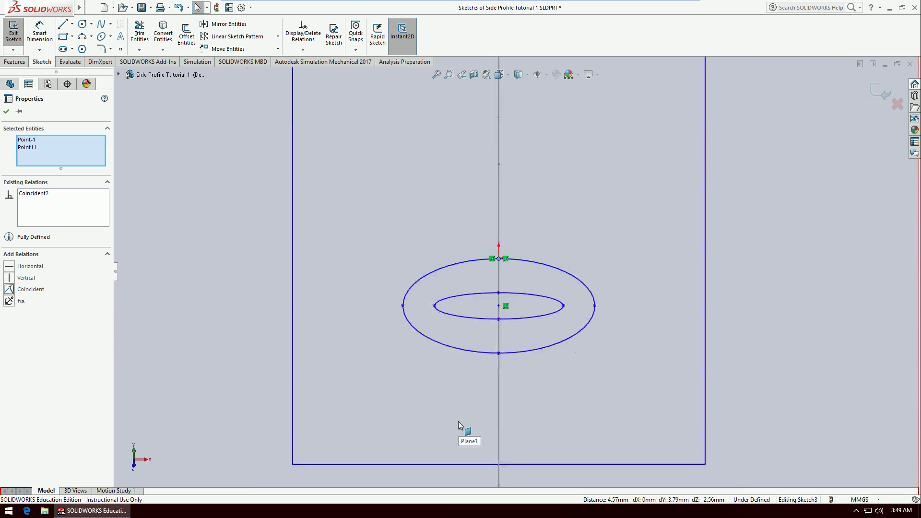
pyautogui.moveTo(542, 394); pyautogui.dragTo(511, 394, button='middle')
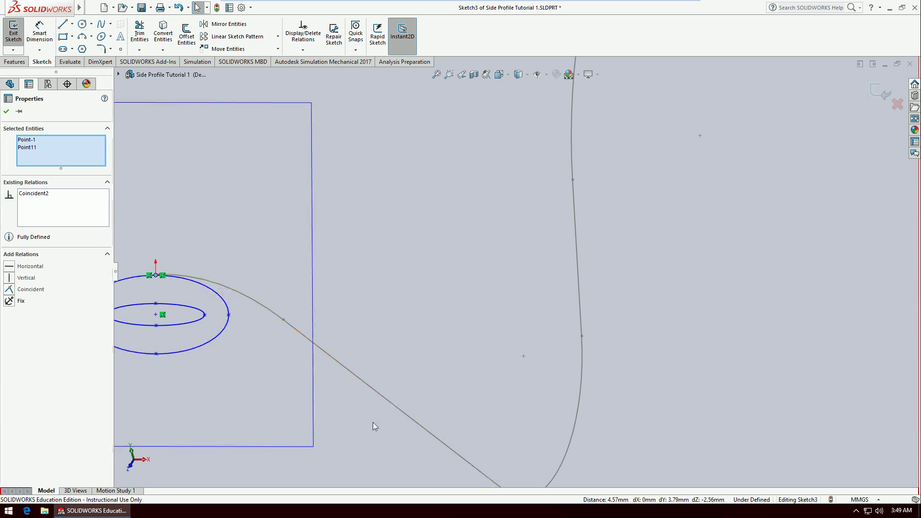
pyautogui.press('z')
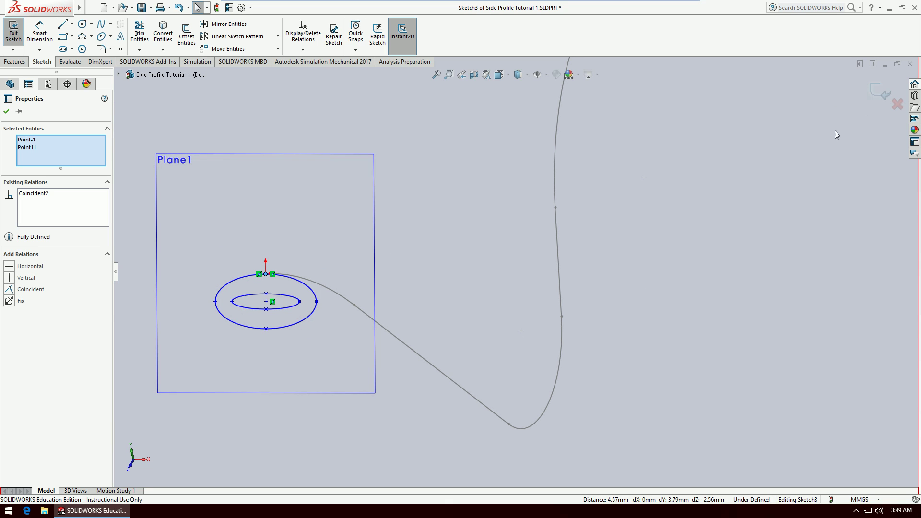
pyautogui.scroll(3, 179, 309)
pyautogui.scroll(1, 193, 303)
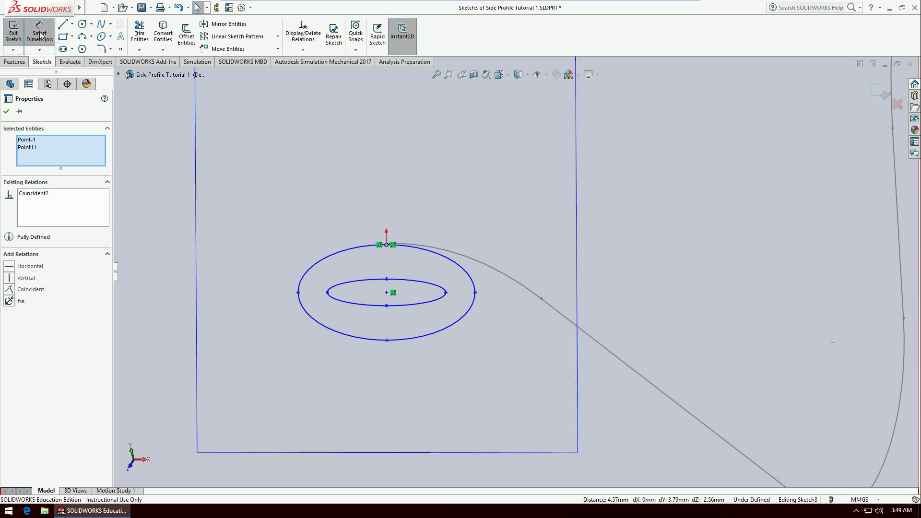
pyautogui.press('Escape')
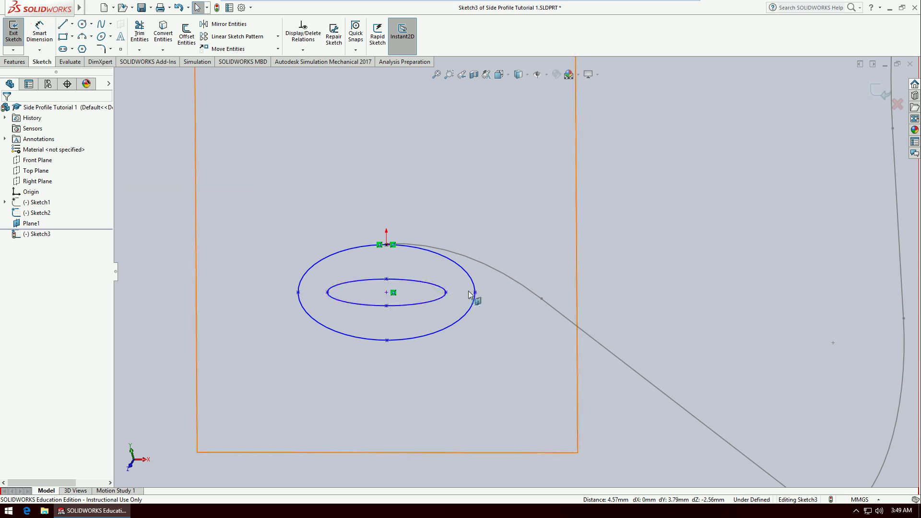
pyautogui.click(474, 293)
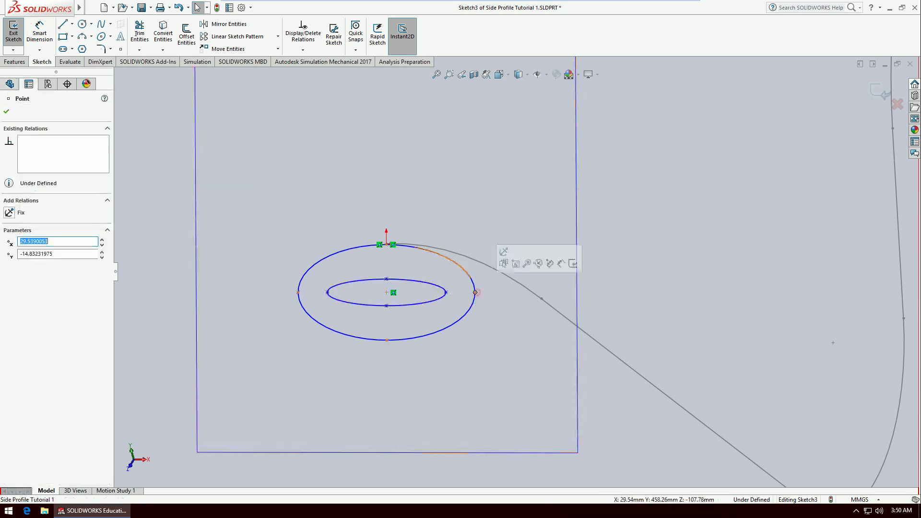
pyautogui.click(298, 293)
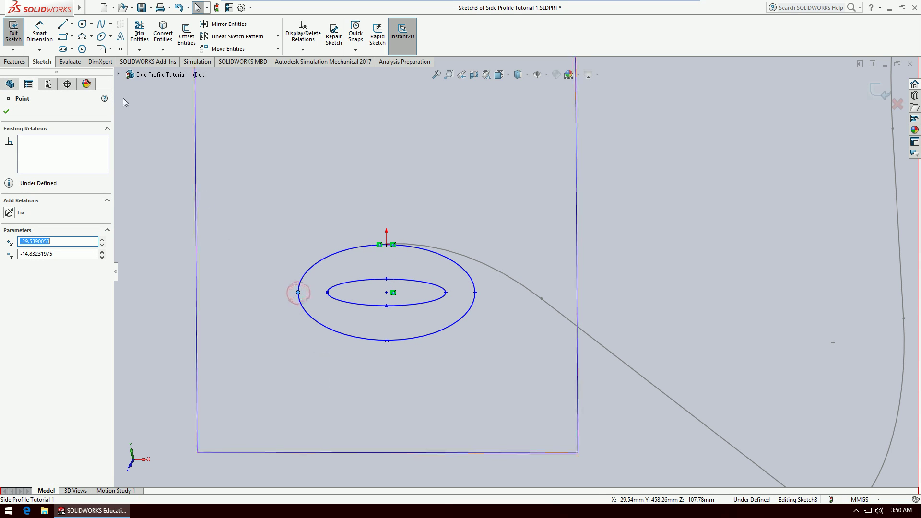
pyautogui.click(41, 34)
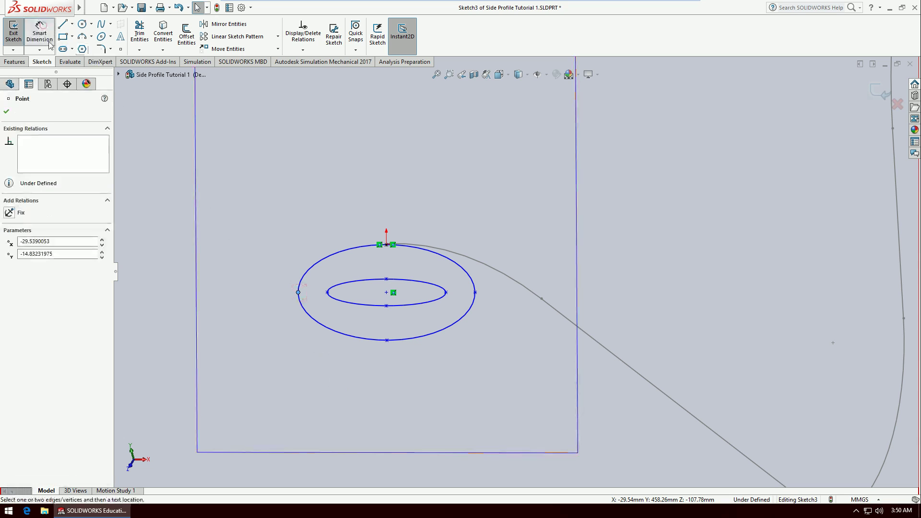
pyautogui.click(474, 292)
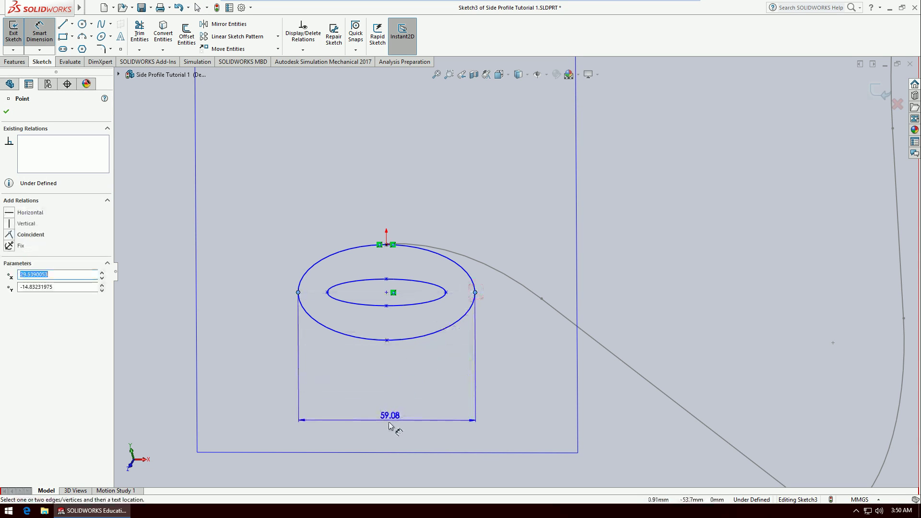
pyautogui.click(382, 406)
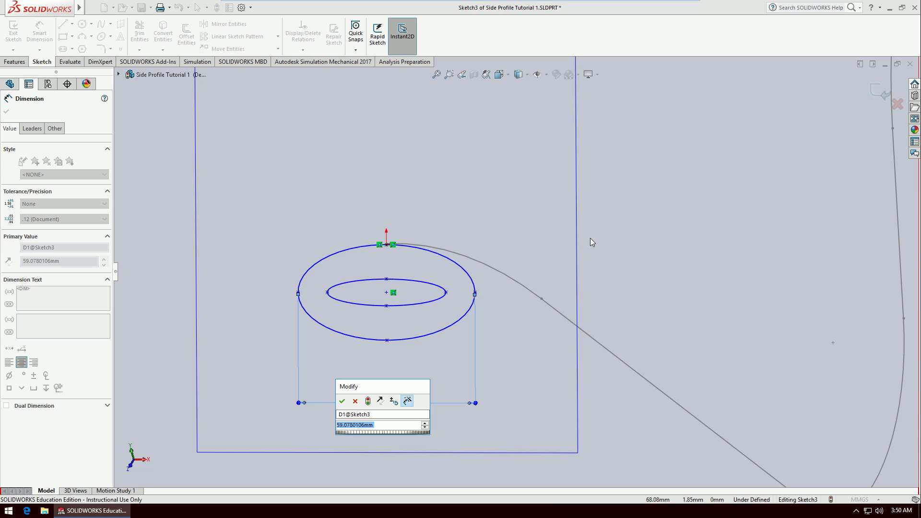
pyautogui.write('25.5')
pyautogui.press('Return')
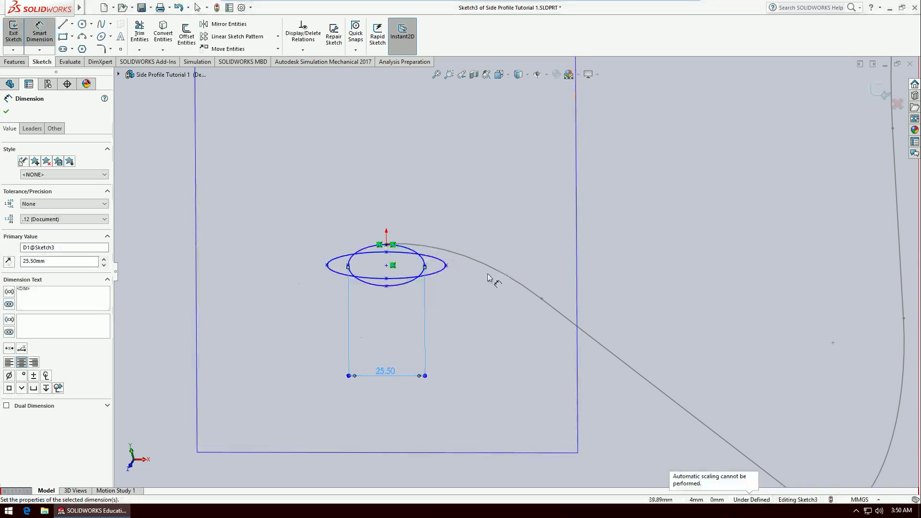
# Step: Dimension the outer ellipse's overall height between its top and bottom points as 16 mm
pyautogui.click(386, 286)
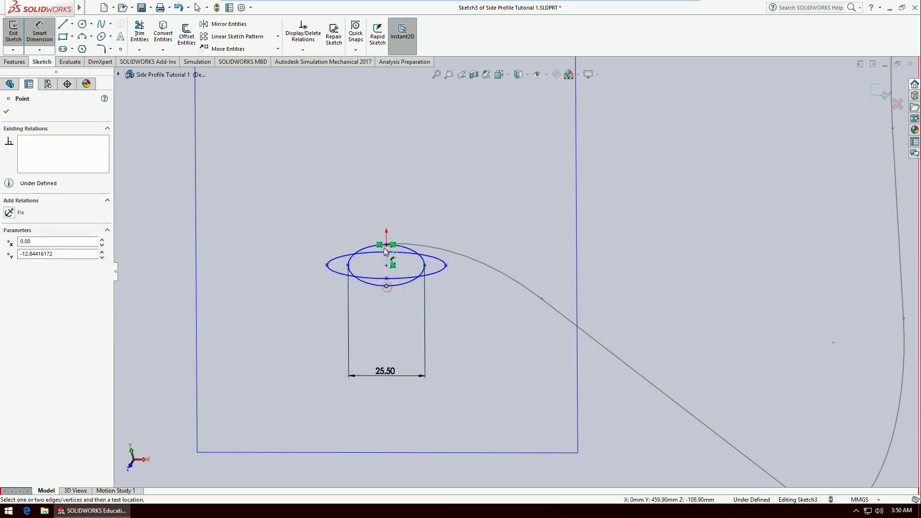
pyautogui.click(387, 244)
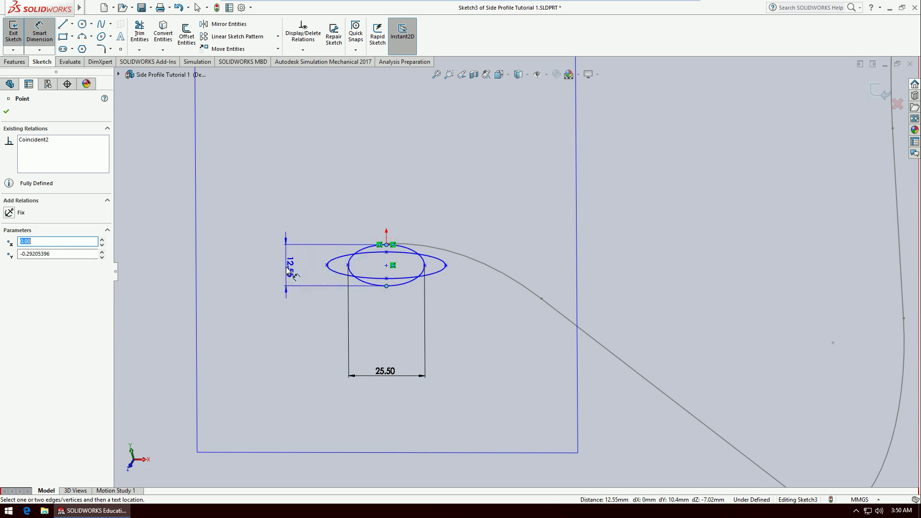
pyautogui.click(284, 266)
pyautogui.write('16')
pyautogui.press('Return')
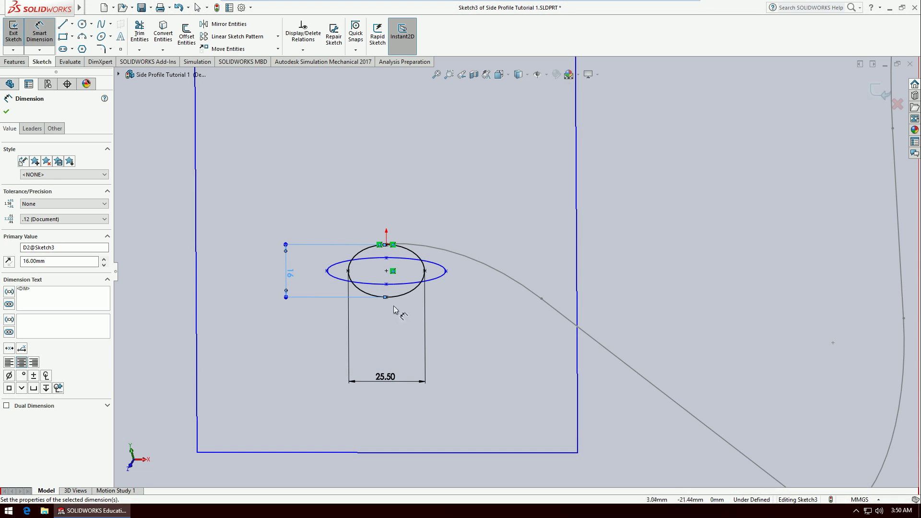
# Step: Dimension the inner ellipse's overall height between its top and bottom points as 11.7 mm
pyautogui.click(386, 284)
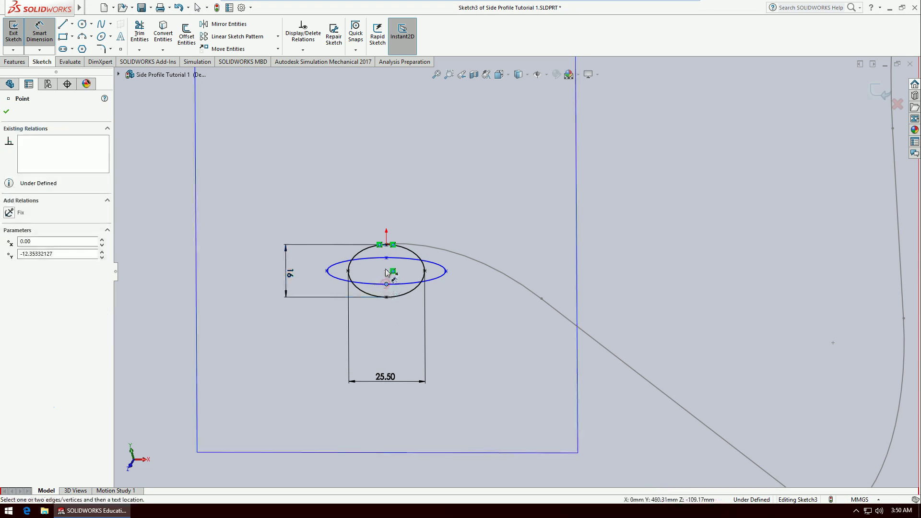
pyautogui.click(387, 258)
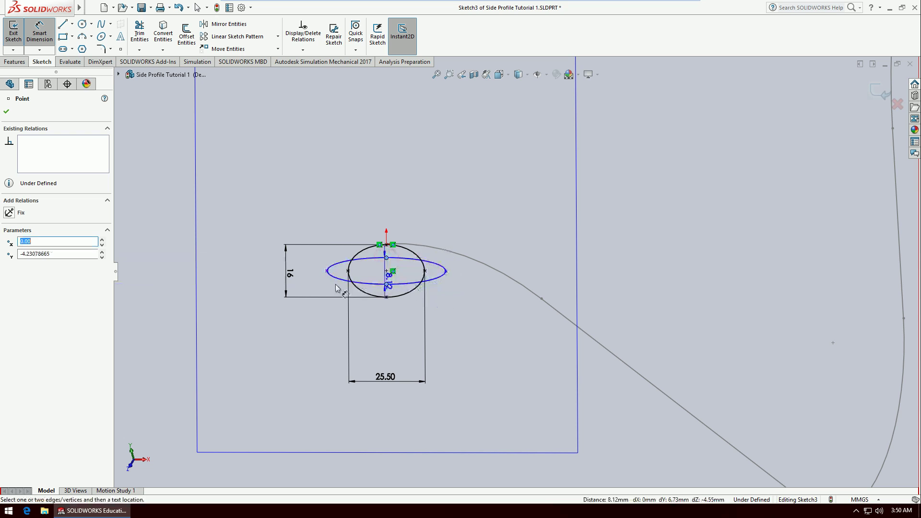
pyautogui.click(310, 271)
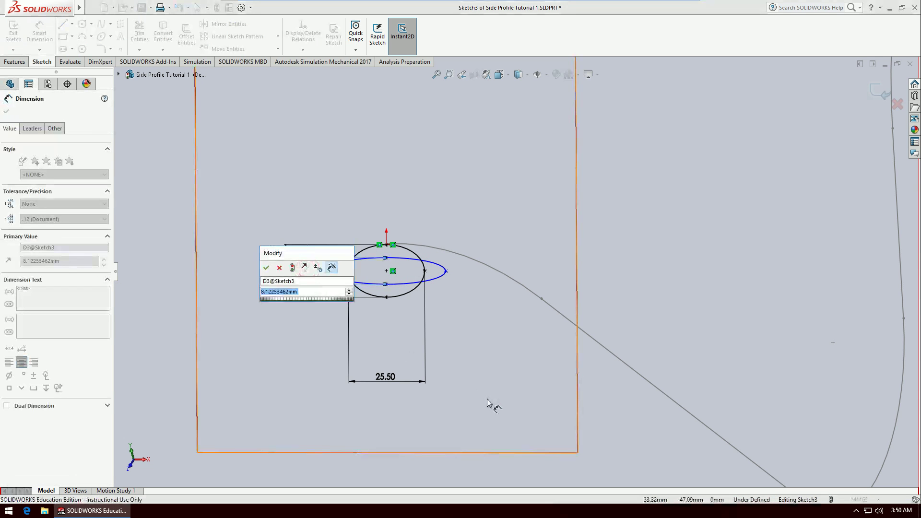
pyautogui.write('11.7')
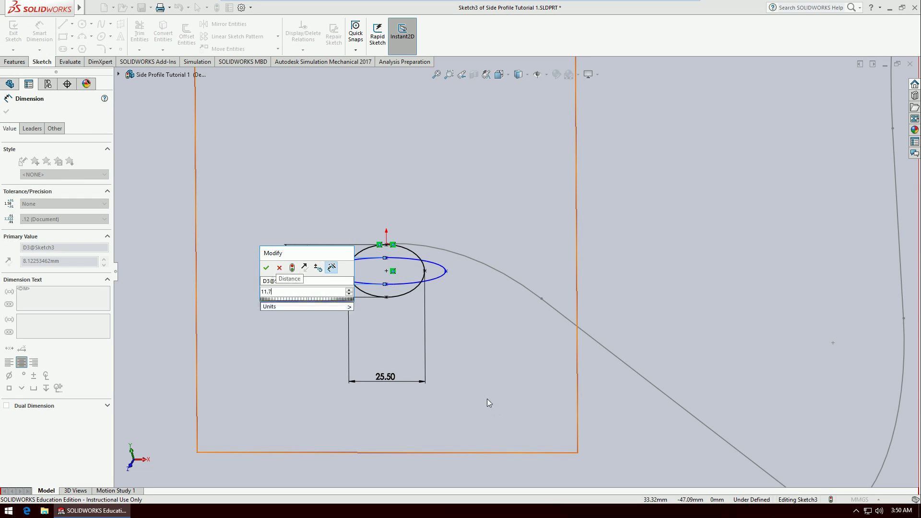
pyautogui.press('Return')
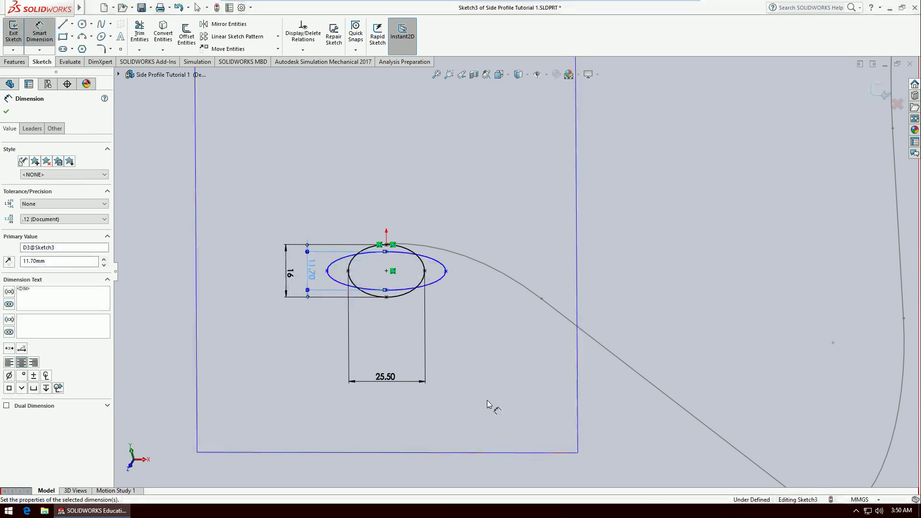
# Step: Dimension the inner ellipse's overall width between its two side points as 20 mm
pyautogui.click(446, 272)
pyautogui.click(326, 271)
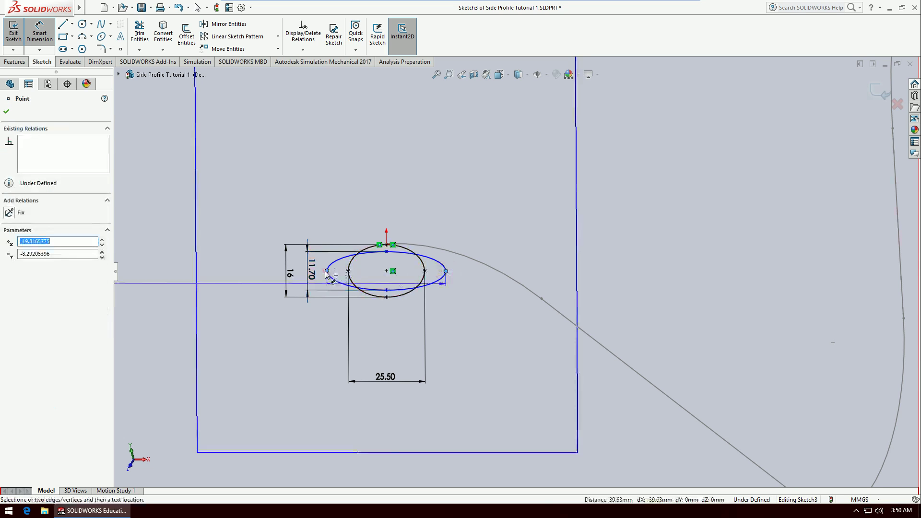
pyautogui.click(383, 344)
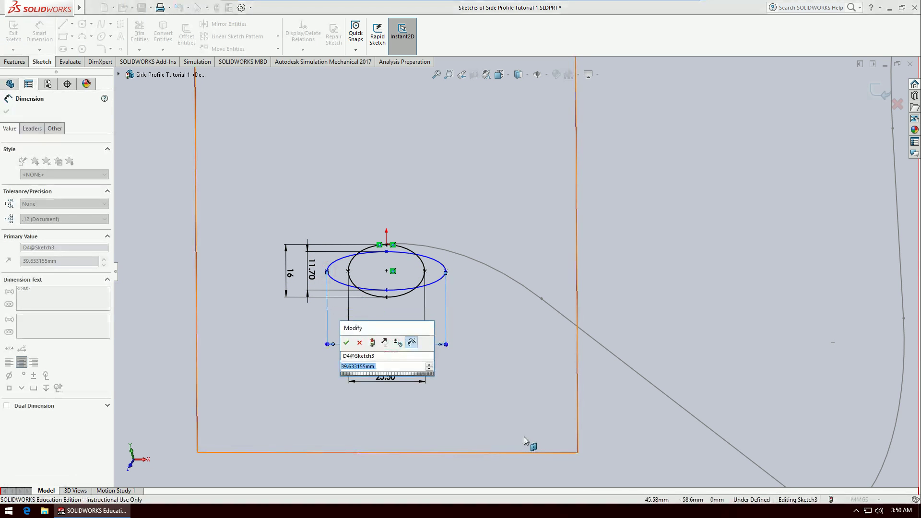
pyautogui.write('20')
pyautogui.press('Return')
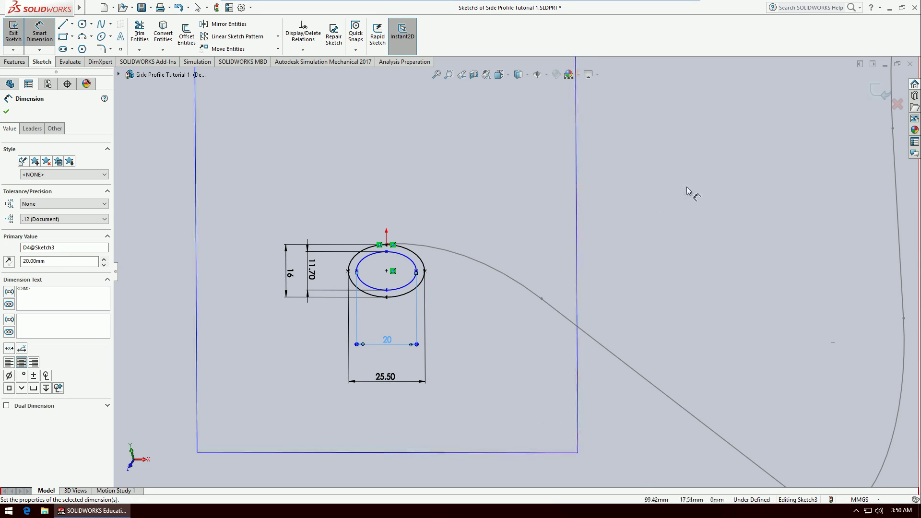
pyautogui.scroll(-2, 453, 269)
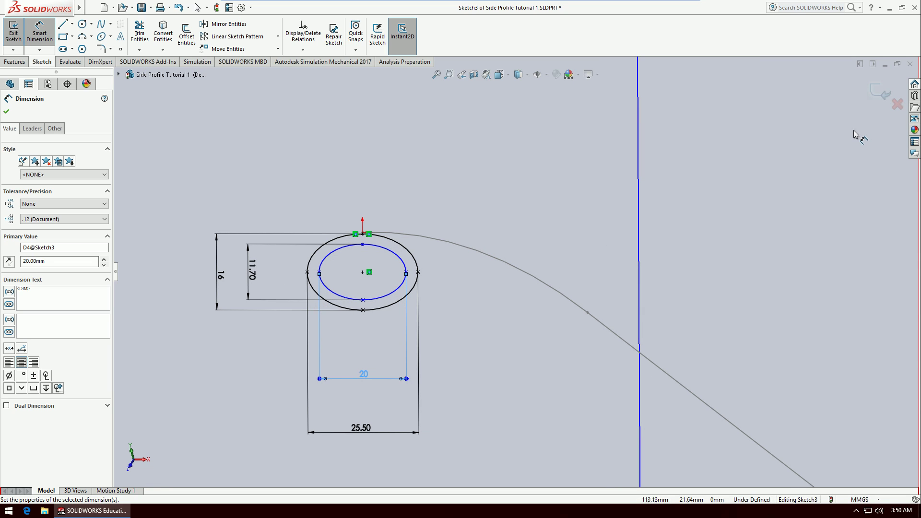
pyautogui.press('Escape')
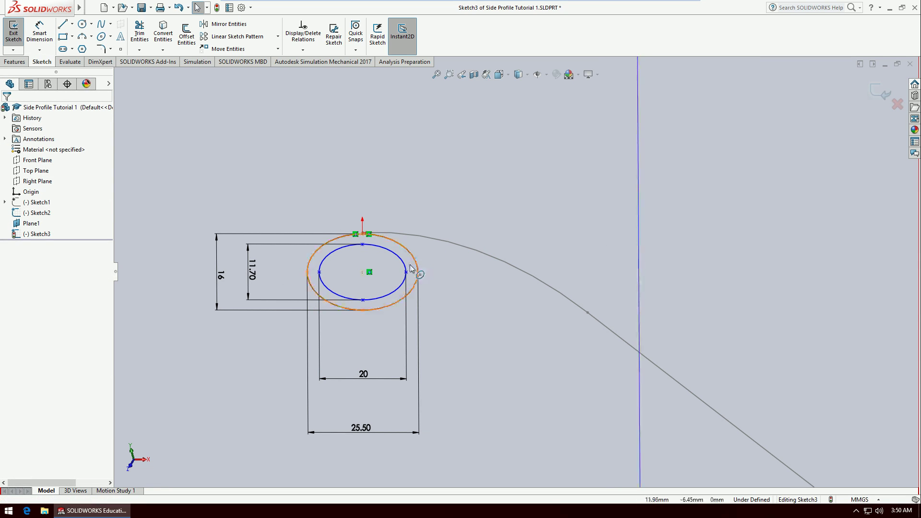
# Step: Try to fix the shared centre point of the two ellipses in place
pyautogui.click(363, 273)
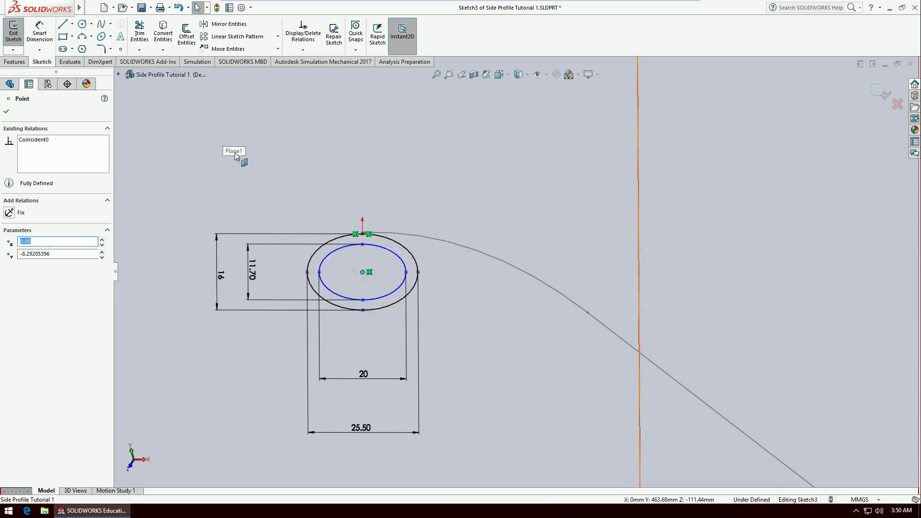
pyautogui.click(10, 213)
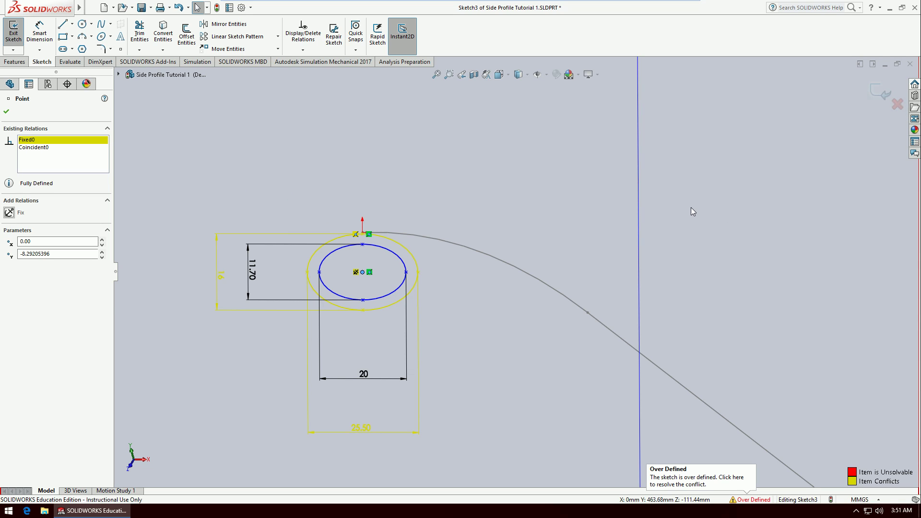
pyautogui.hotkey('ctrl', 'z')
pyautogui.click(704, 258)
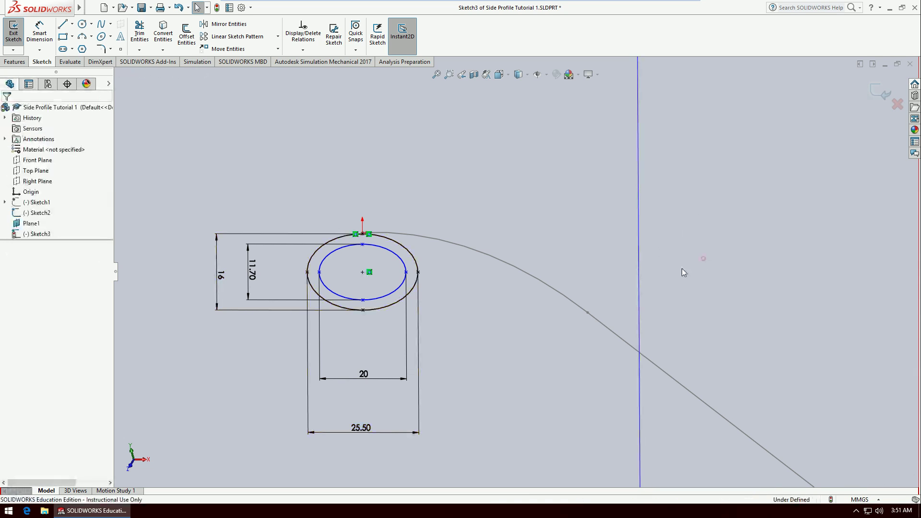
# Step: Finish and exit the elliptical tube cross-section sketch
pyautogui.click(405, 269)
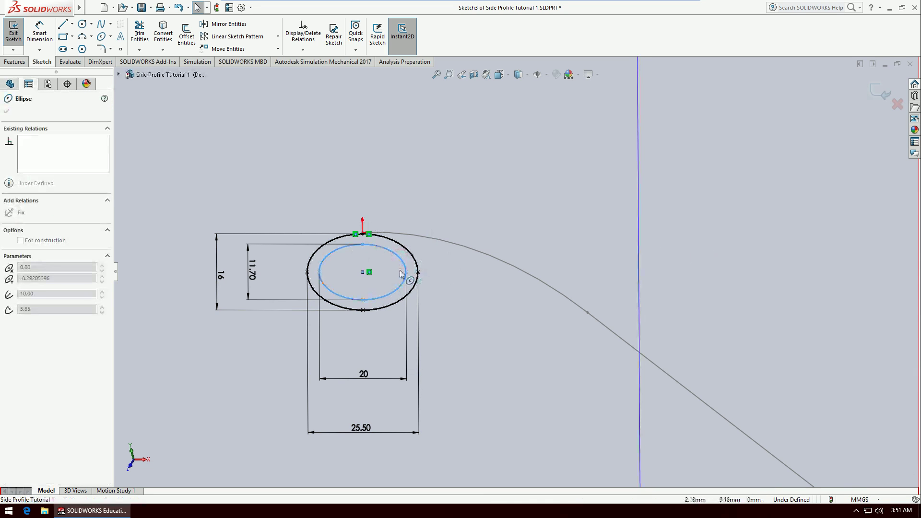
pyautogui.click(658, 278)
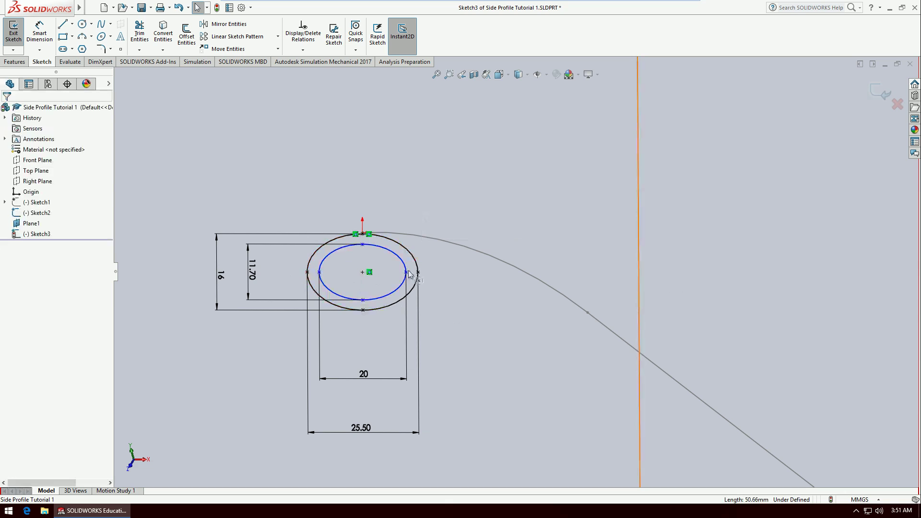
pyautogui.press('f')
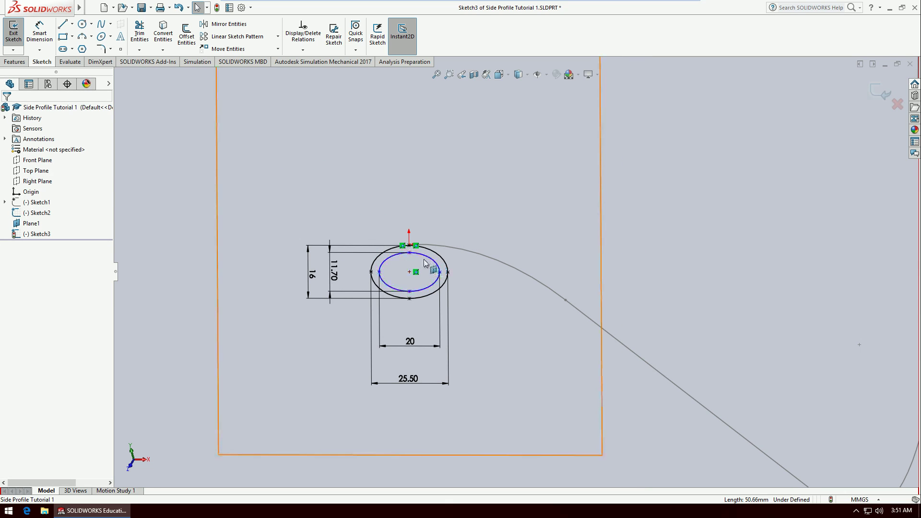
pyautogui.click(502, 353)
pyautogui.click(879, 91)
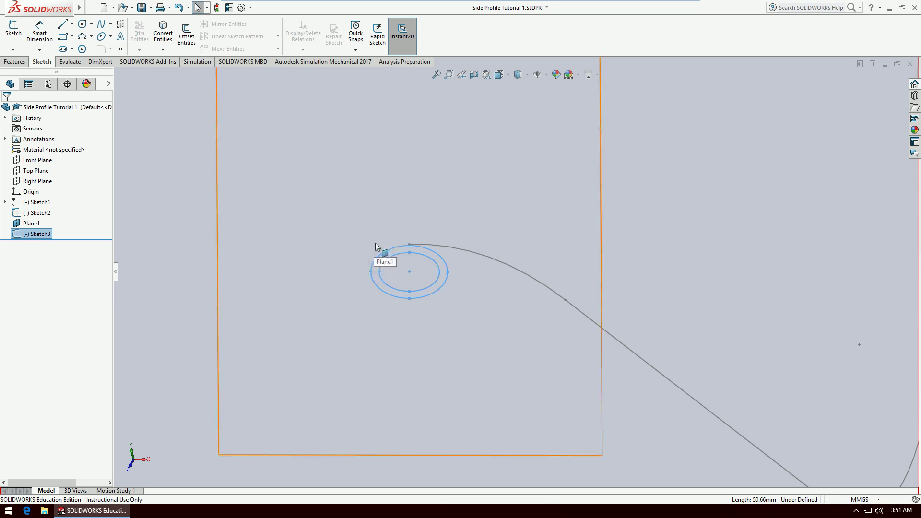
# Step: Examine up close where the end of the side profile meets the top point of the outer ellipse
pyautogui.moveTo(466, 300); pyautogui.dragTo(436, 311, button='middle')
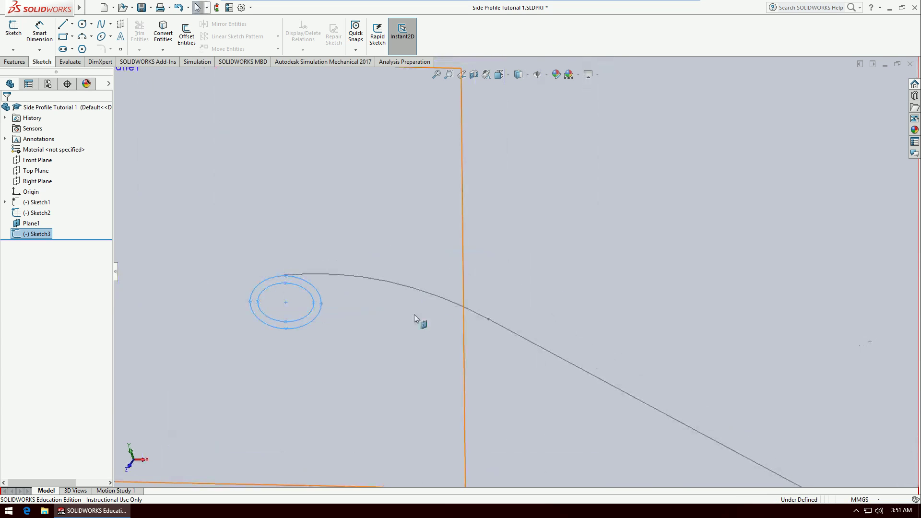
pyautogui.scroll(-8, 294, 270)
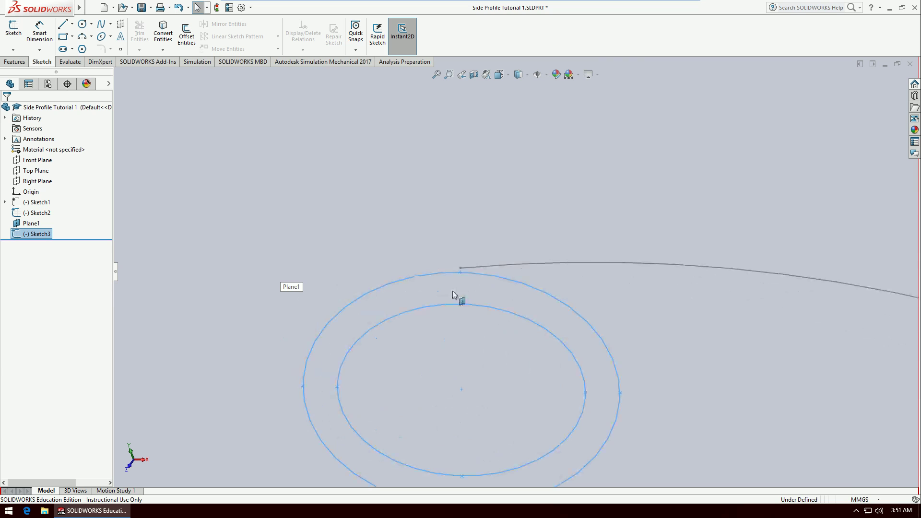
pyautogui.scroll(-3, 469, 276)
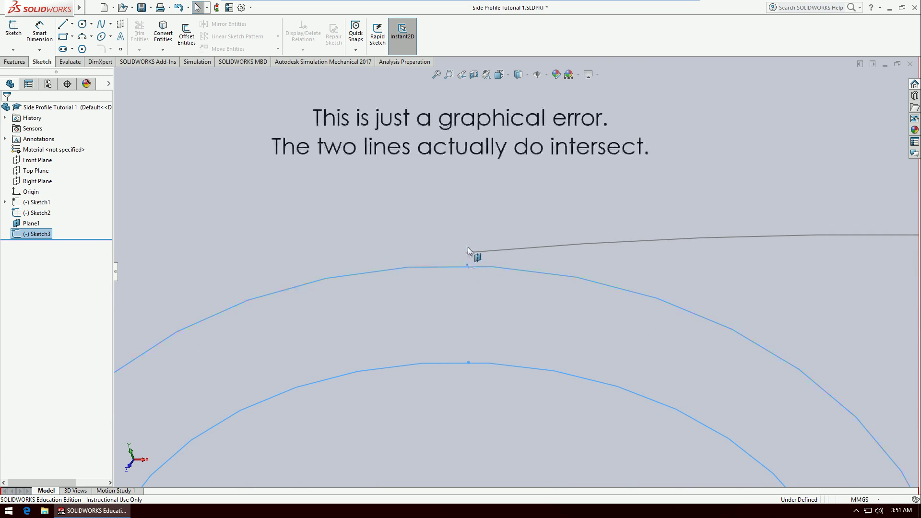
pyautogui.scroll(5, 470, 319)
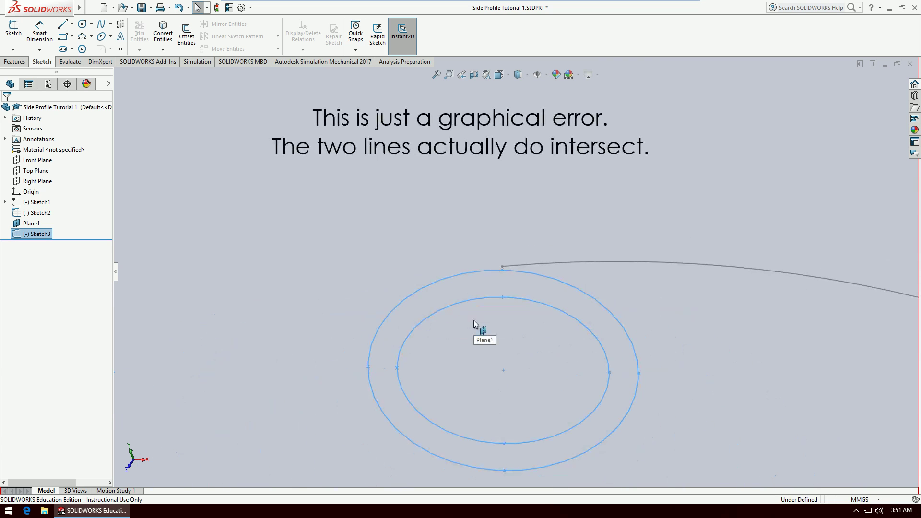
pyautogui.rightClick(40, 236)
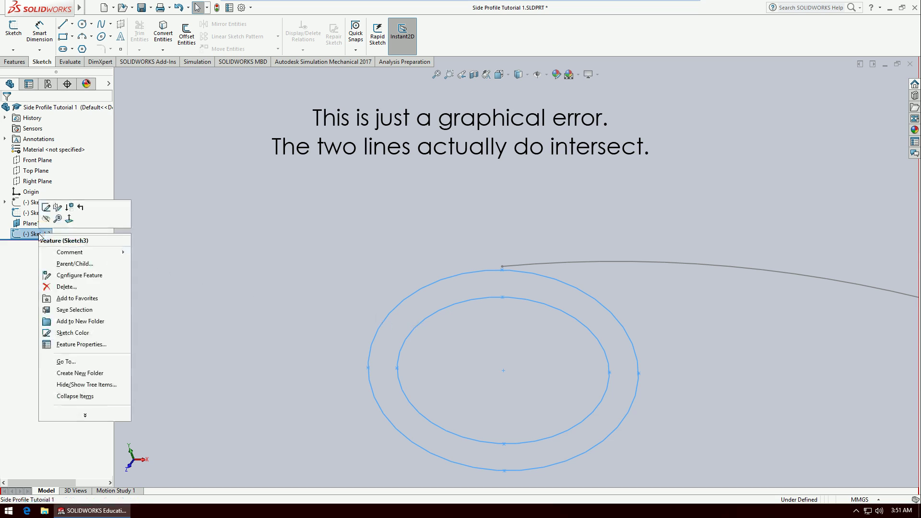
pyautogui.click(272, 237)
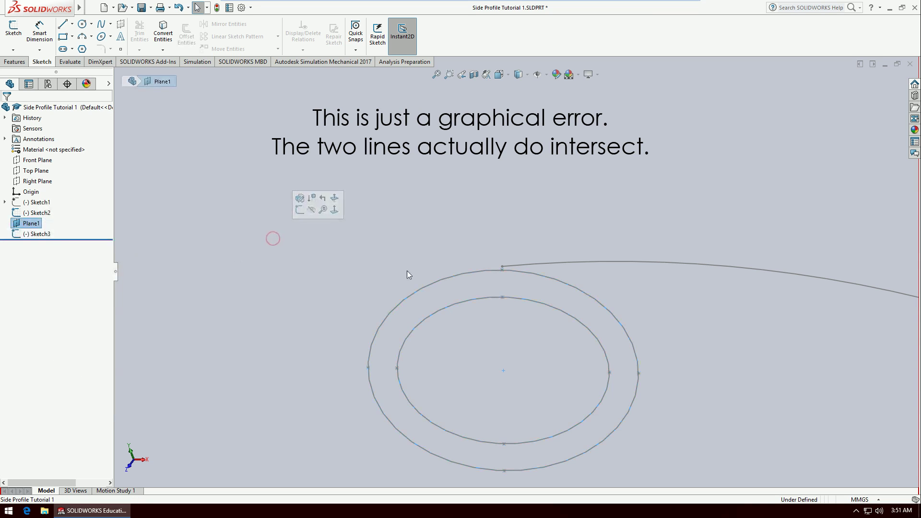
pyautogui.scroll(-5, 511, 269)
pyautogui.scroll(-5, 509, 267)
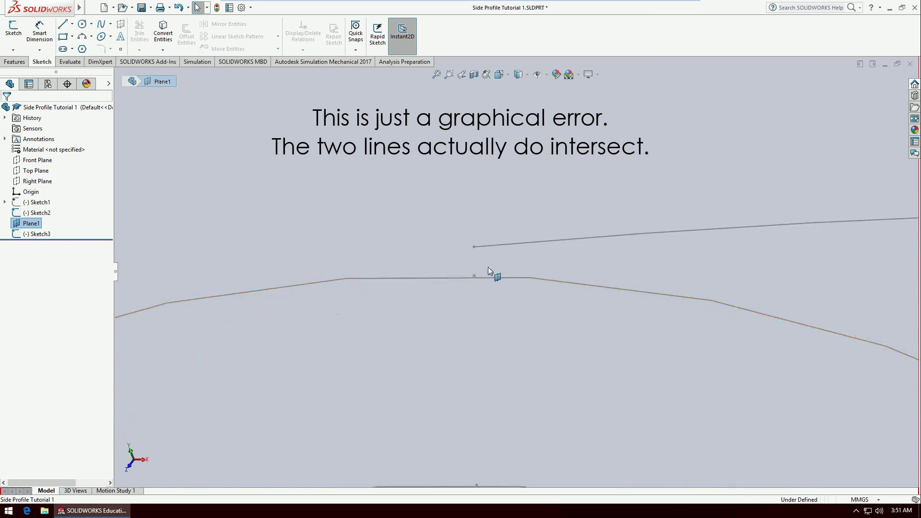
pyautogui.scroll(4, 509, 300)
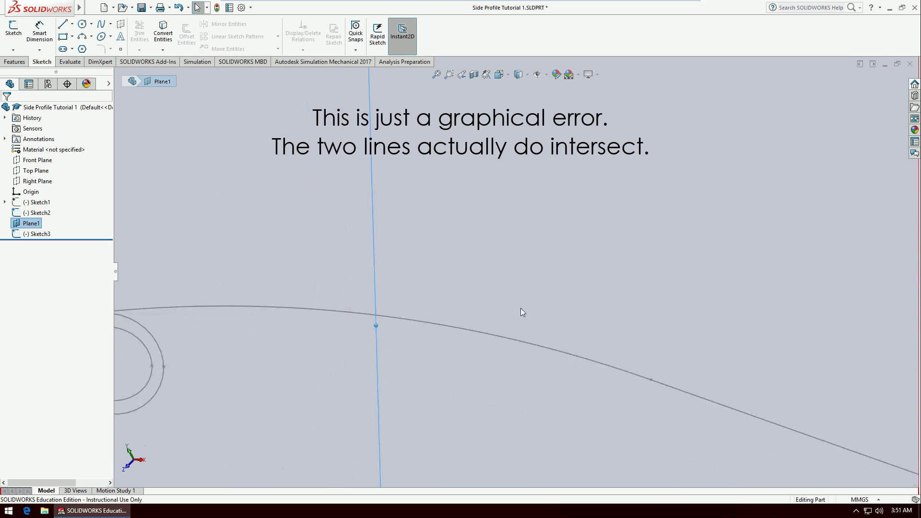
pyautogui.scroll(-3, 301, 298)
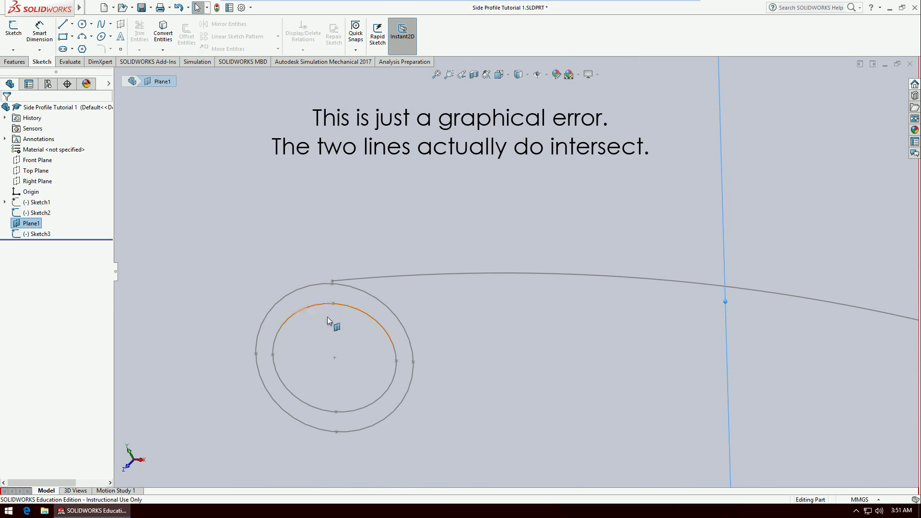
pyautogui.click(232, 211)
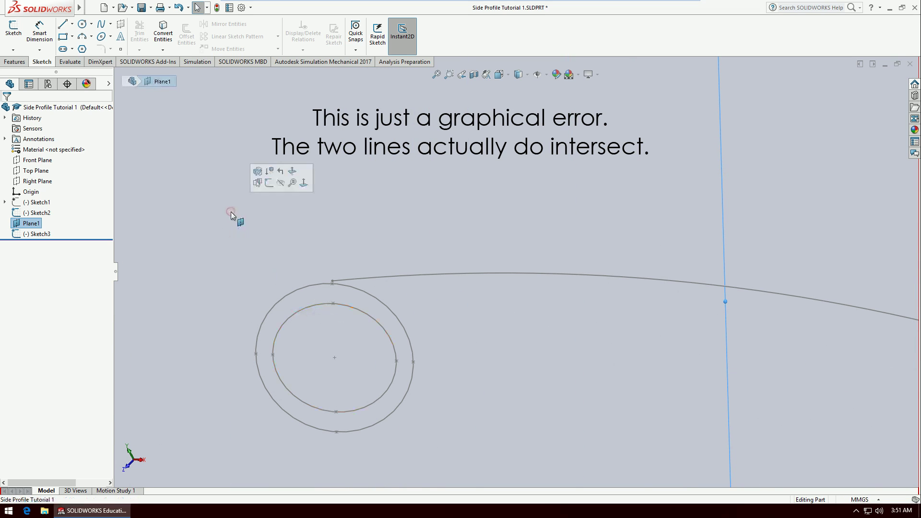
pyautogui.click(182, 246)
pyautogui.press('Escape')
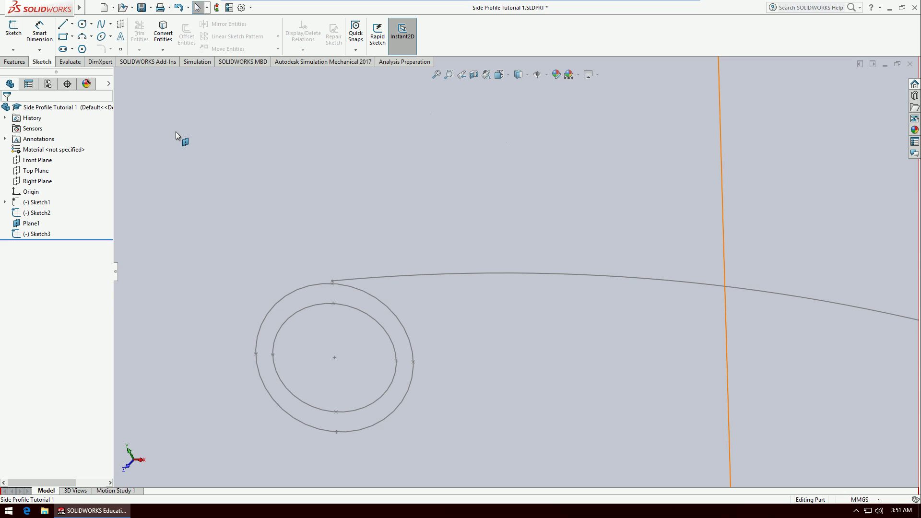
# Step: Create a Swept Boss/Base with the elliptical cross-section Sketch3 as the profile and the chair side profile Sketch2 as the path
pyautogui.click(14, 62)
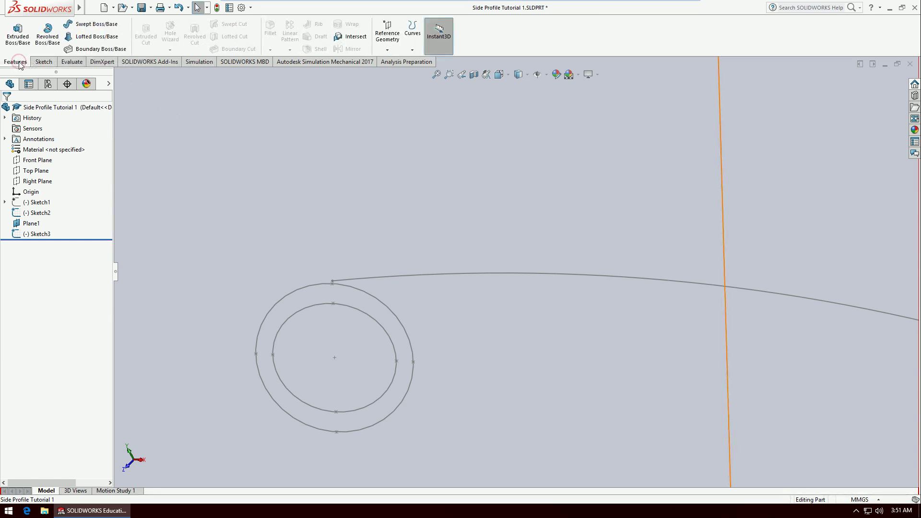
pyautogui.click(97, 25)
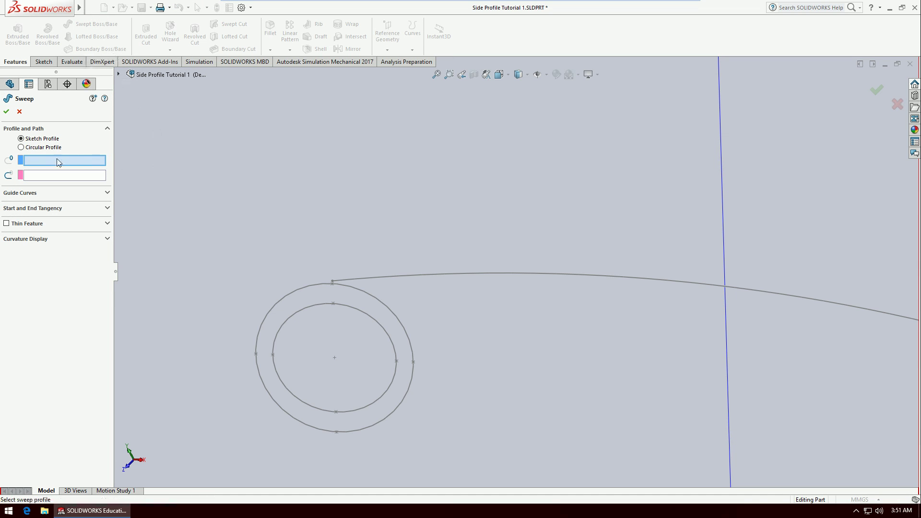
pyautogui.click(118, 74)
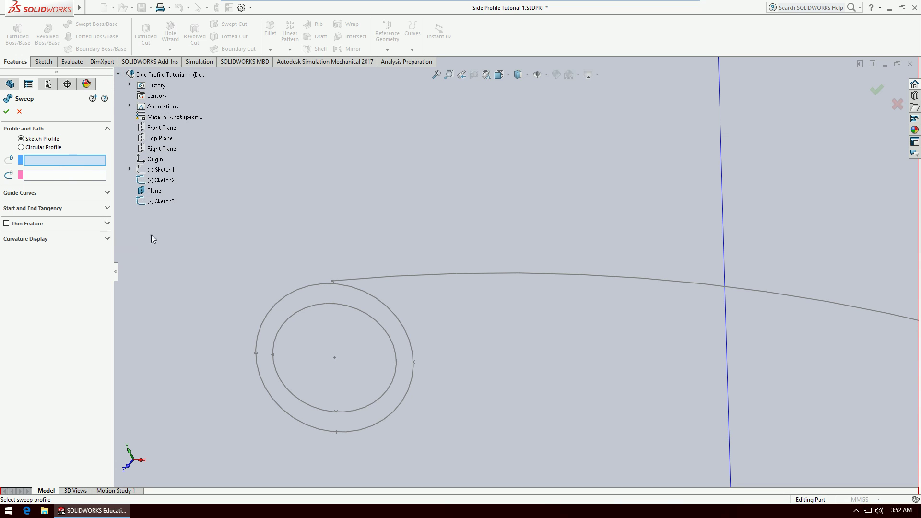
pyautogui.click(155, 200)
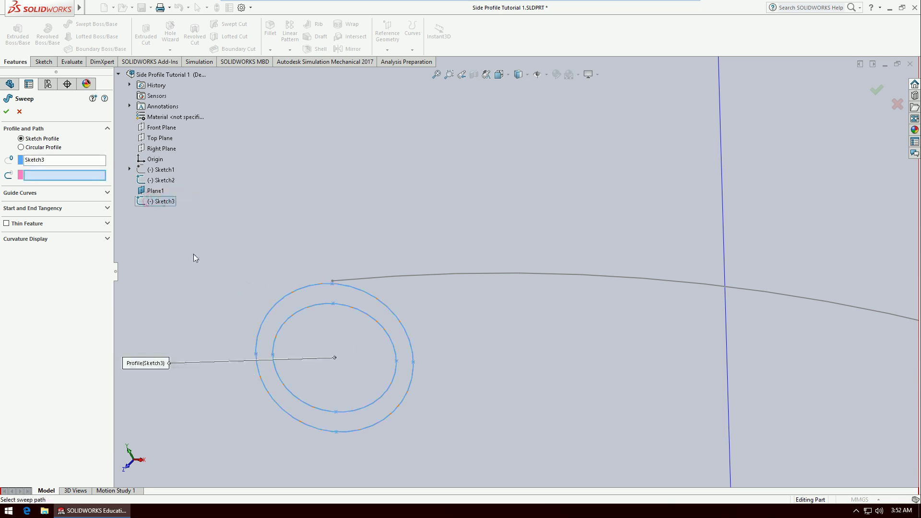
pyautogui.scroll(6, 465, 245)
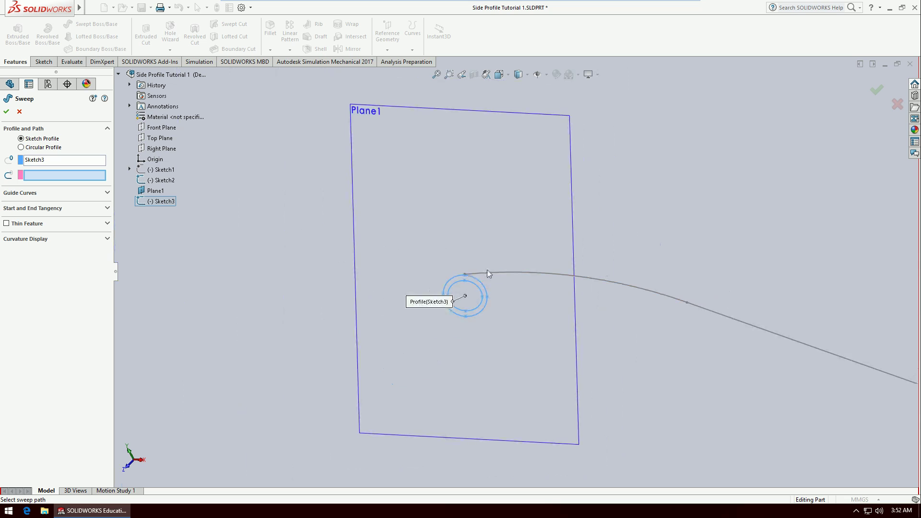
pyautogui.click(168, 182)
pyautogui.scroll(8, 224, 332)
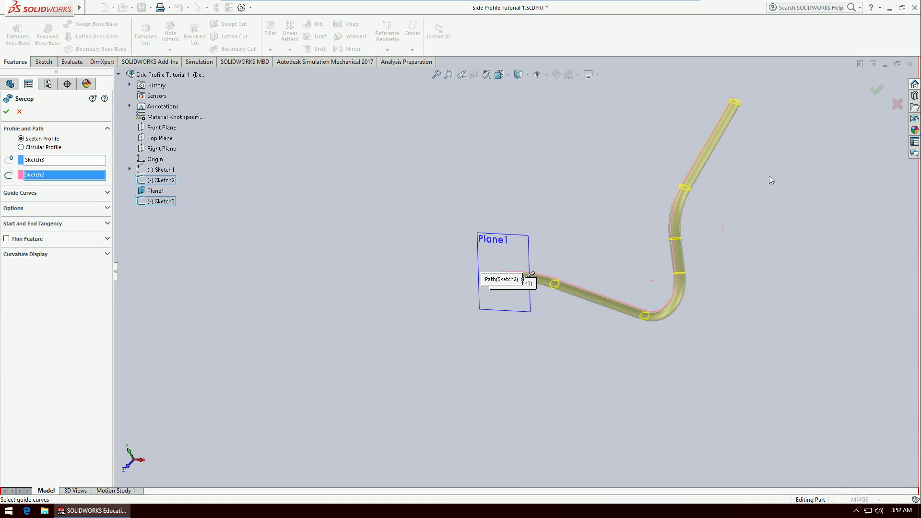
pyautogui.click(878, 92)
pyautogui.click(595, 242)
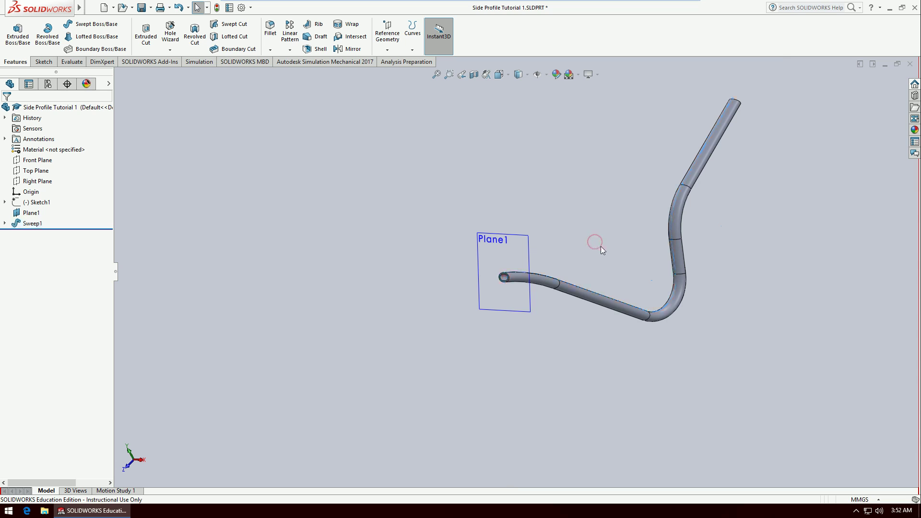
# Step: Hide the reference plane Plane1 at the open front end of the swept tube
pyautogui.scroll(-3, 612, 239)
pyautogui.scroll(3, 531, 389)
pyautogui.moveTo(532, 393); pyautogui.dragTo(572, 397, button='middle')
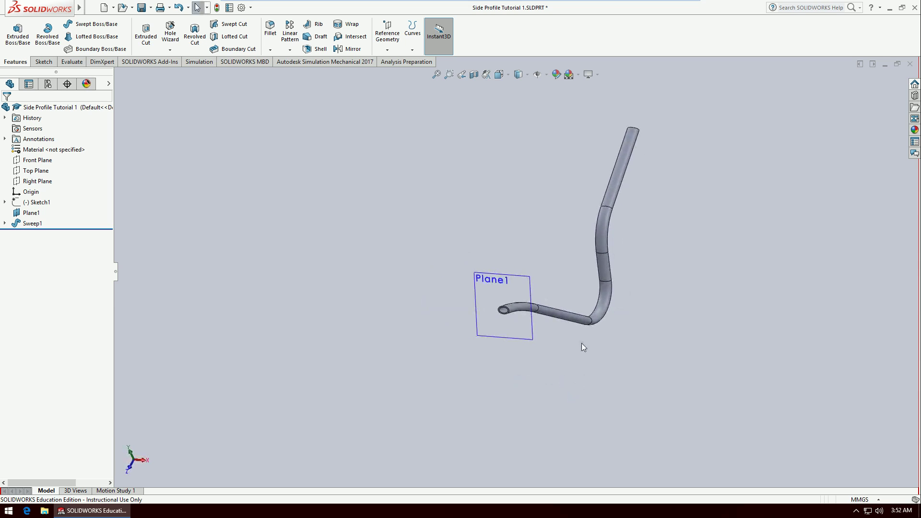
pyautogui.scroll(-2, 555, 342)
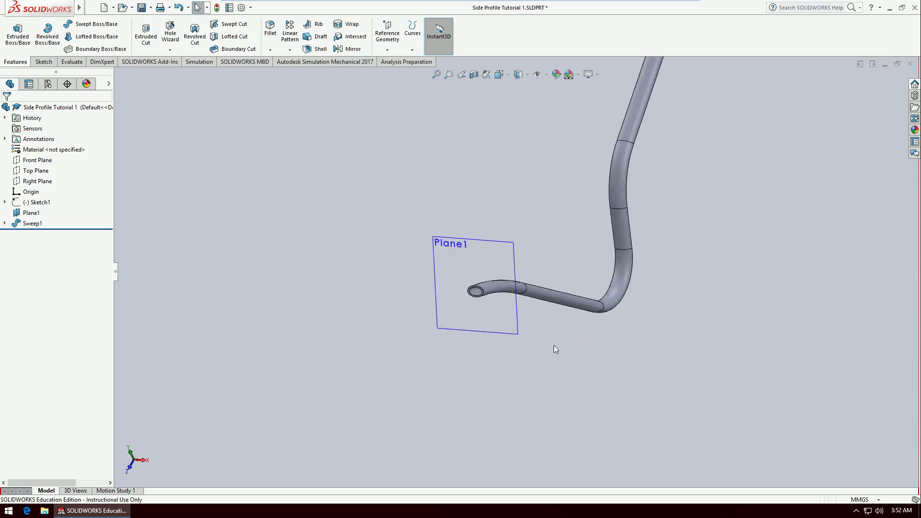
pyautogui.rightClick(40, 202)
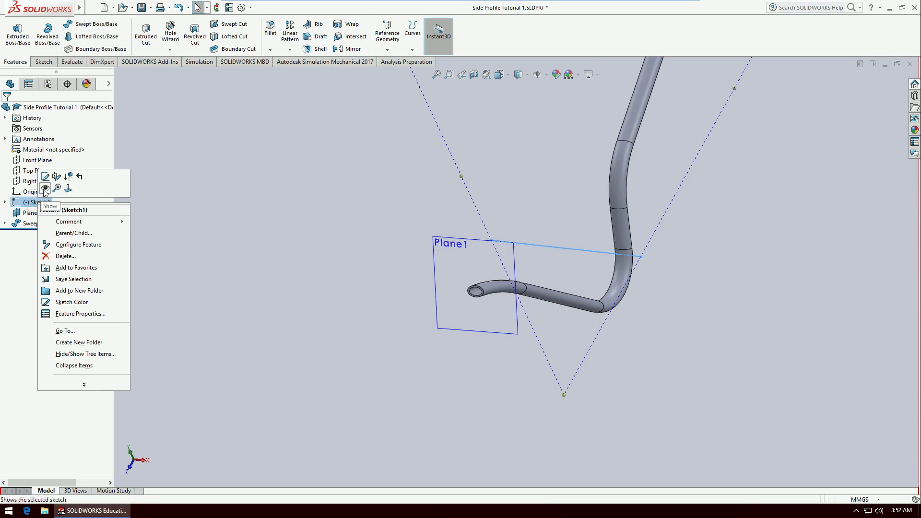
pyautogui.click(45, 188)
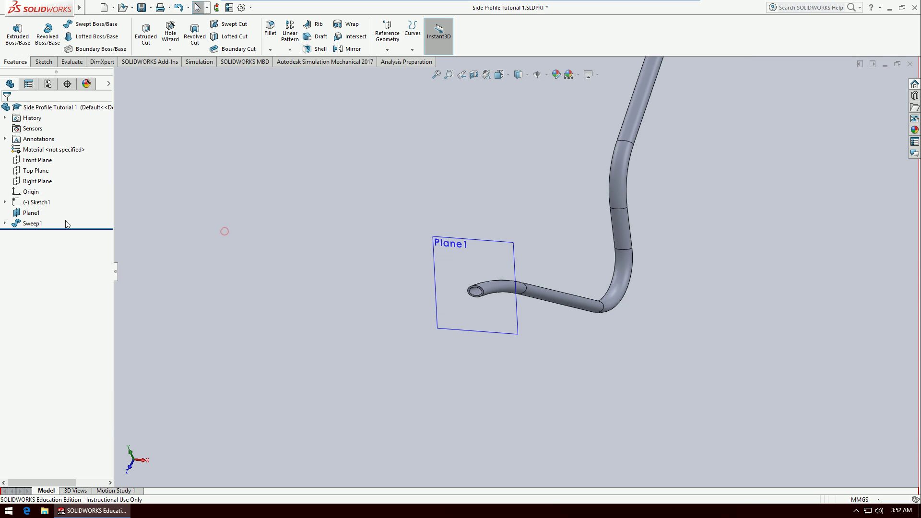
pyautogui.rightClick(26, 212)
pyautogui.click(43, 197)
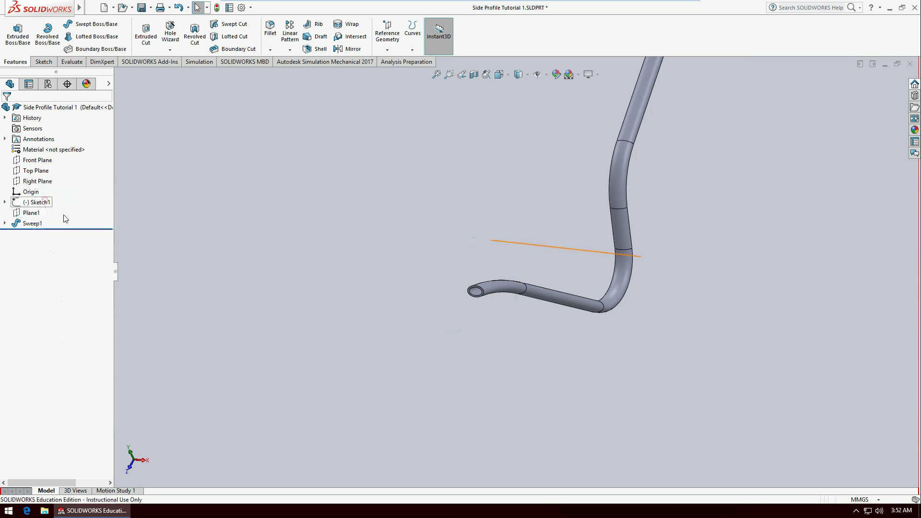
# Step: Assign Plain Carbon Steel as the material of the swept chair tube part
pyautogui.moveTo(242, 292); pyautogui.dragTo(296, 319, button='middle')
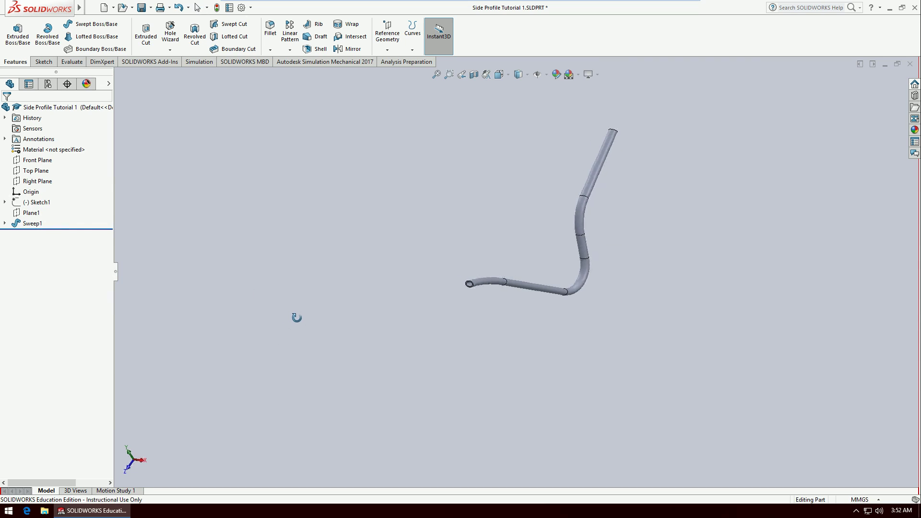
pyautogui.rightClick(61, 149)
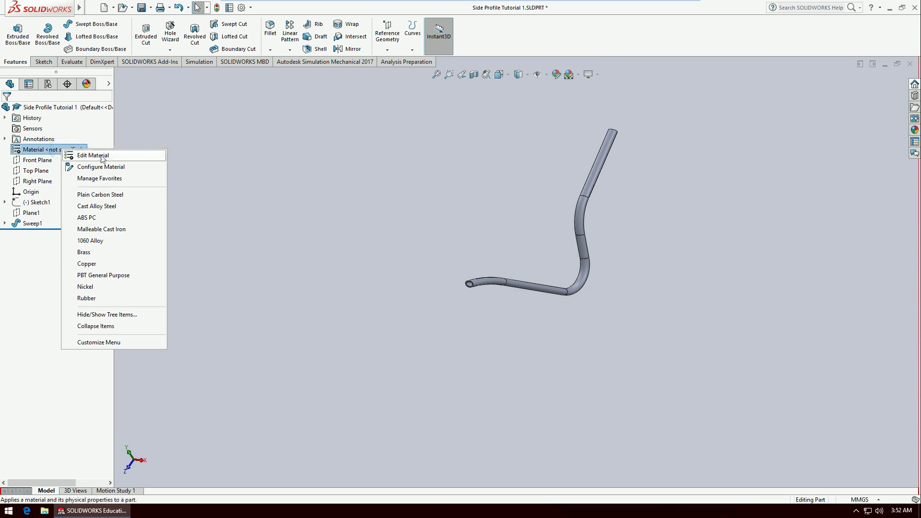
pyautogui.click(113, 195)
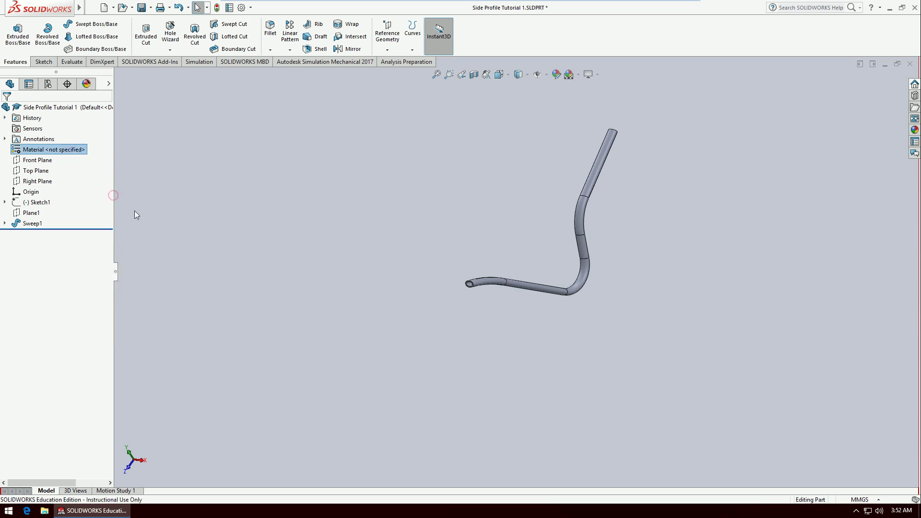
pyautogui.click(355, 360)
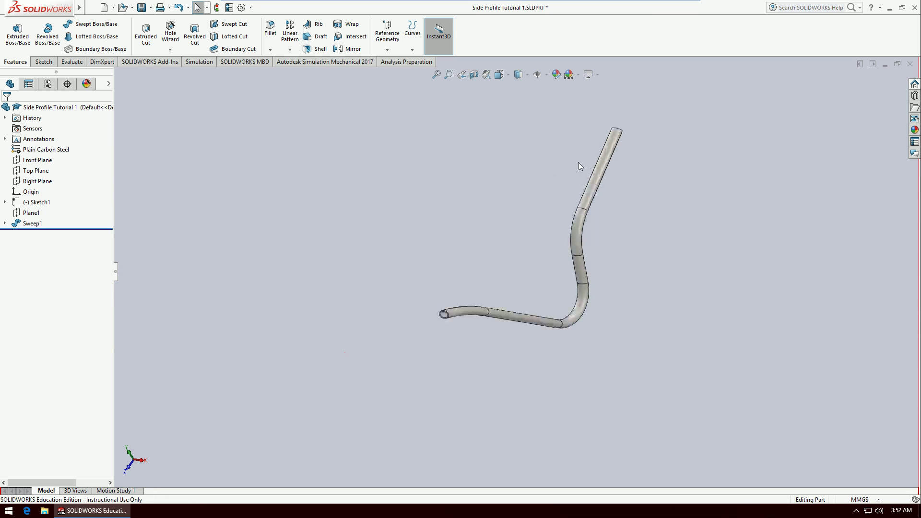
pyautogui.moveTo(482, 234); pyautogui.dragTo(505, 343, button='middle')
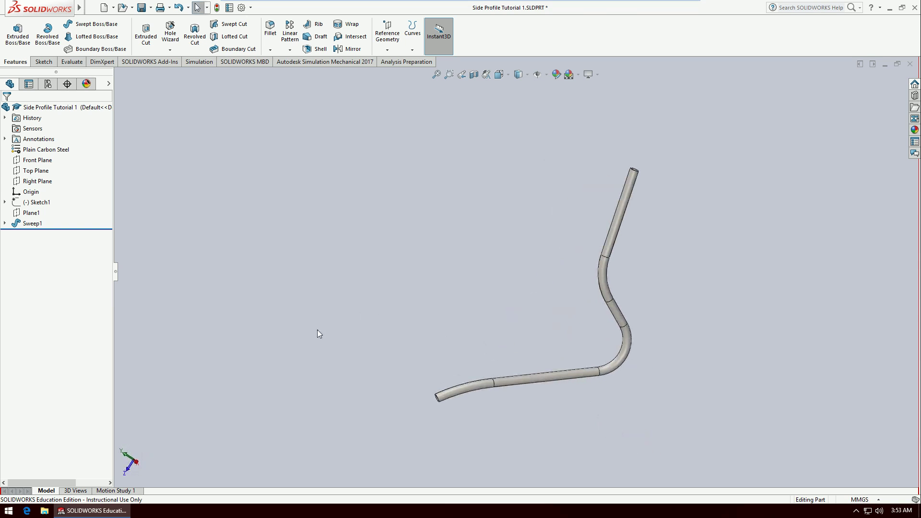
pyautogui.moveTo(270, 358); pyautogui.dragTo(412, 386, button='middle')
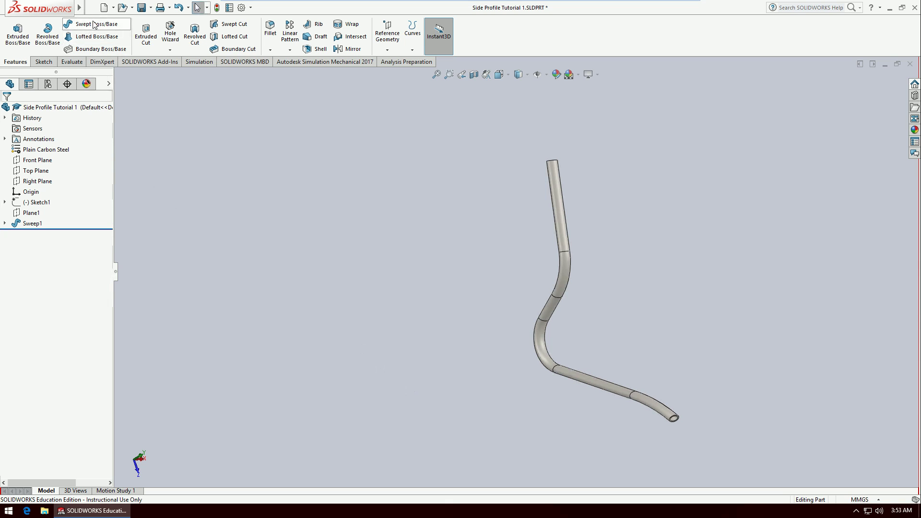
pyautogui.moveTo(556, 408); pyautogui.dragTo(387, 279, button='middle')
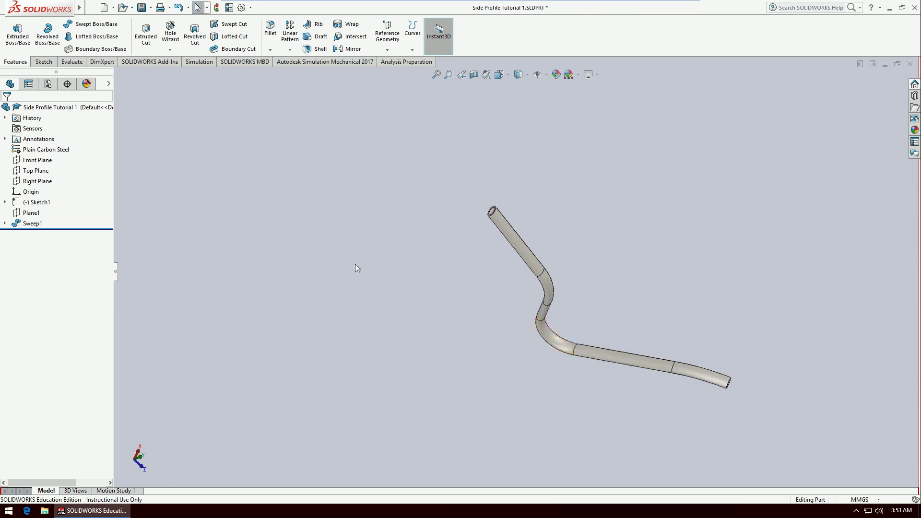